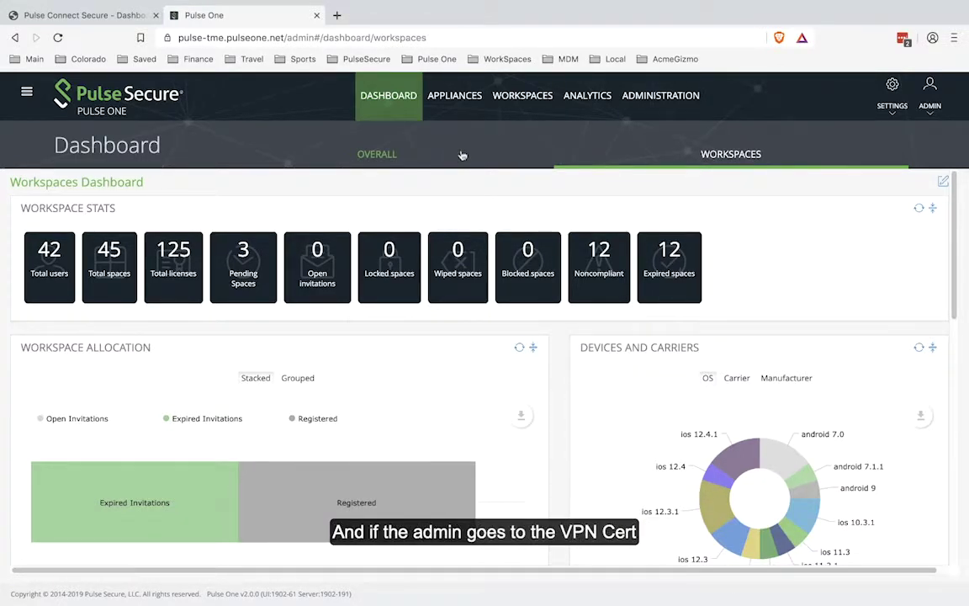
# - Open Pulse One's VPN Cert settings to show the certificate's subject, issuer and 2036 expiry
pyautogui.click(895, 93)
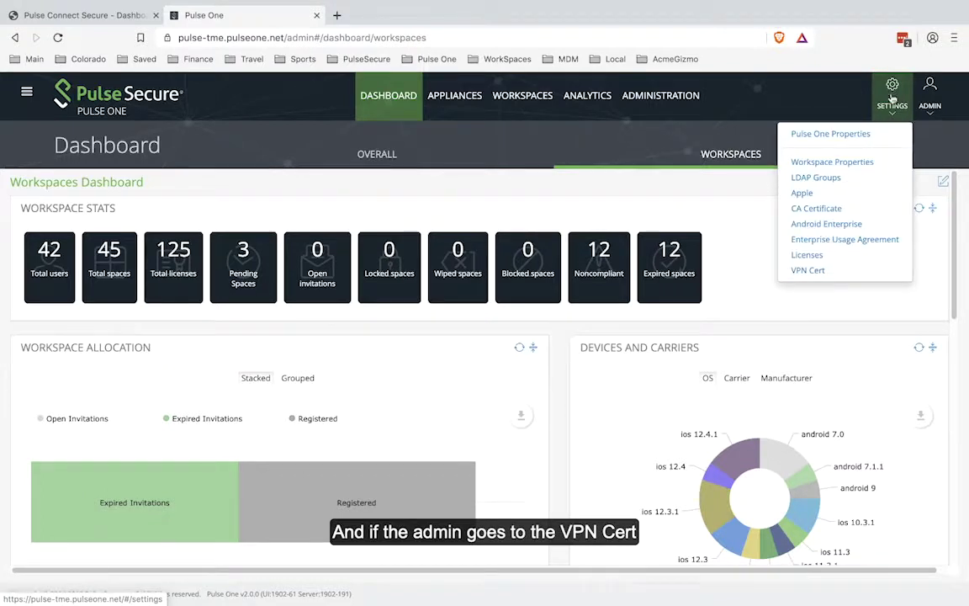
pyautogui.click(809, 271)
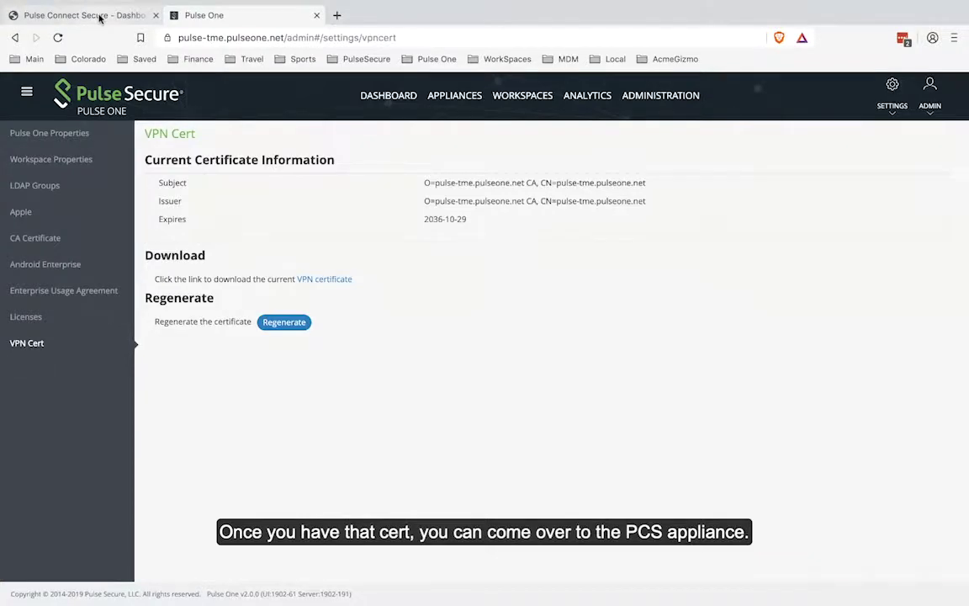
# - In Pulse Connect Secure, open Trusted Client CAs and scroll through the list
pyautogui.click(94, 16)
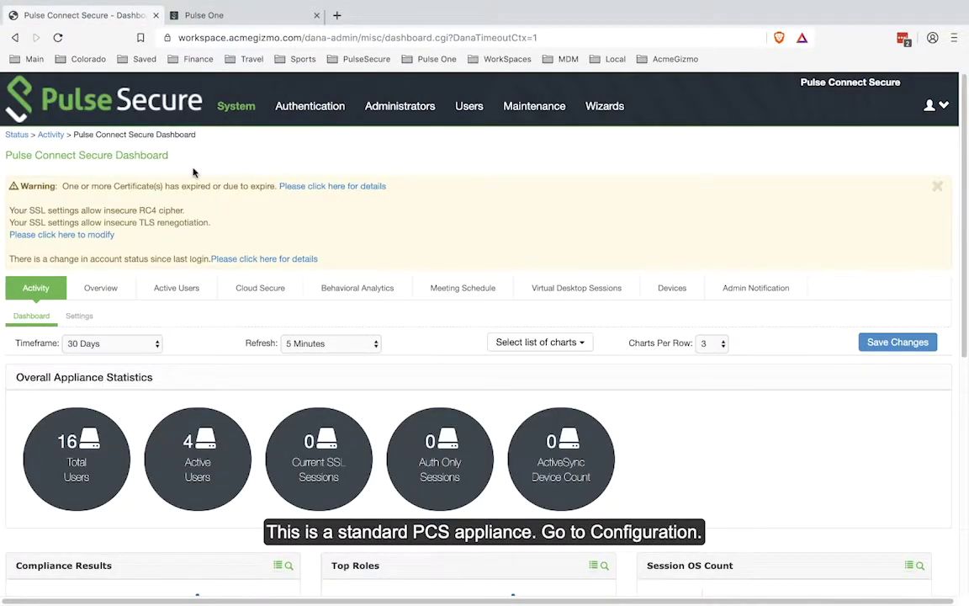
pyautogui.moveTo(235, 106)
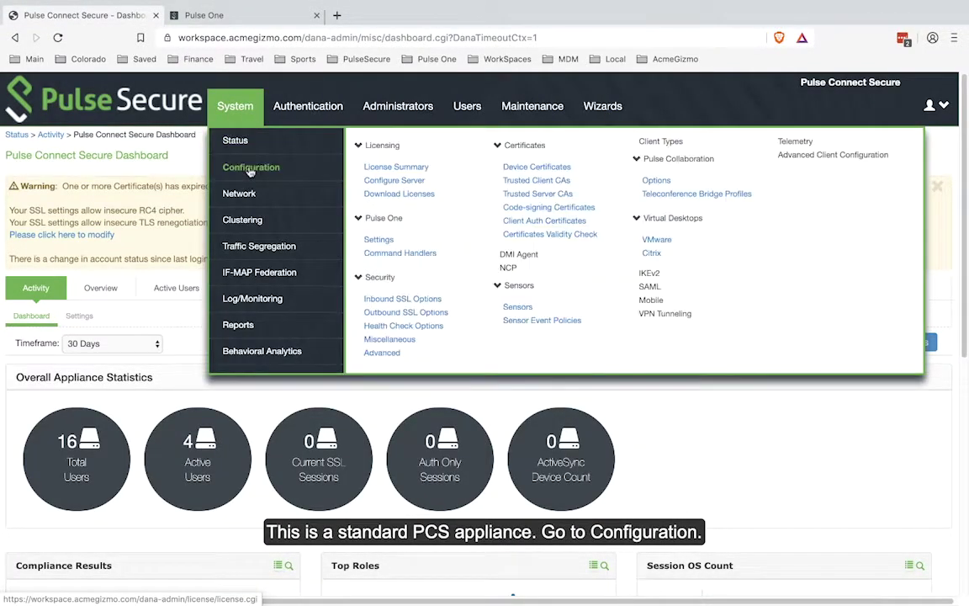
pyautogui.click(555, 183)
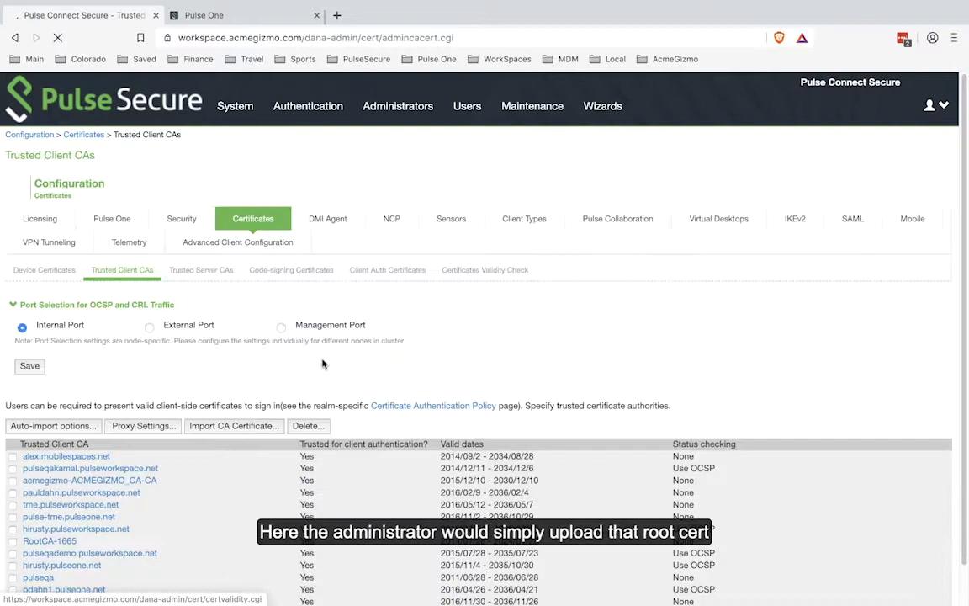
pyautogui.scroll(-1, 202, 387)
pyautogui.scroll(-1, 202, 387)
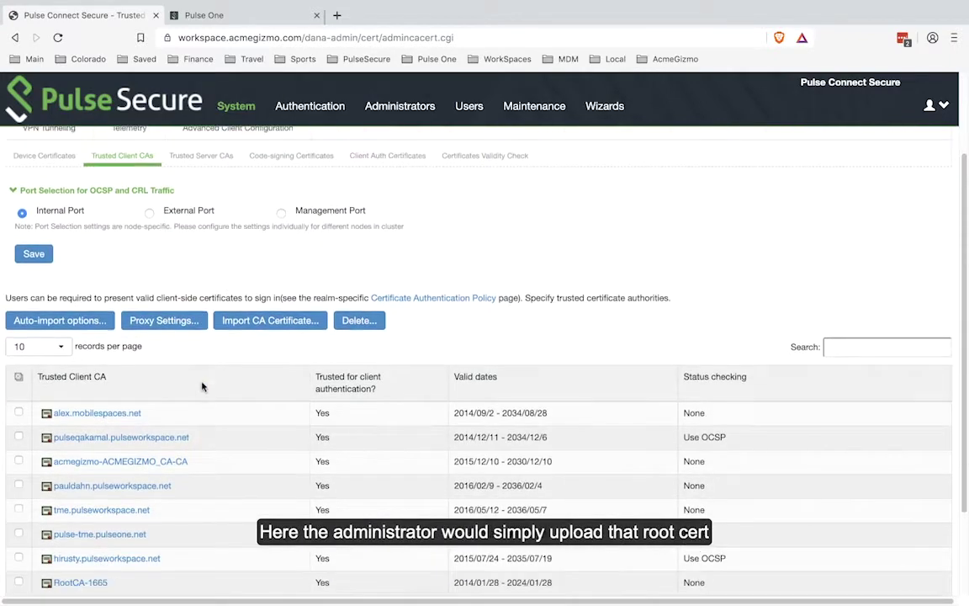
pyautogui.scroll(-4, 202, 386)
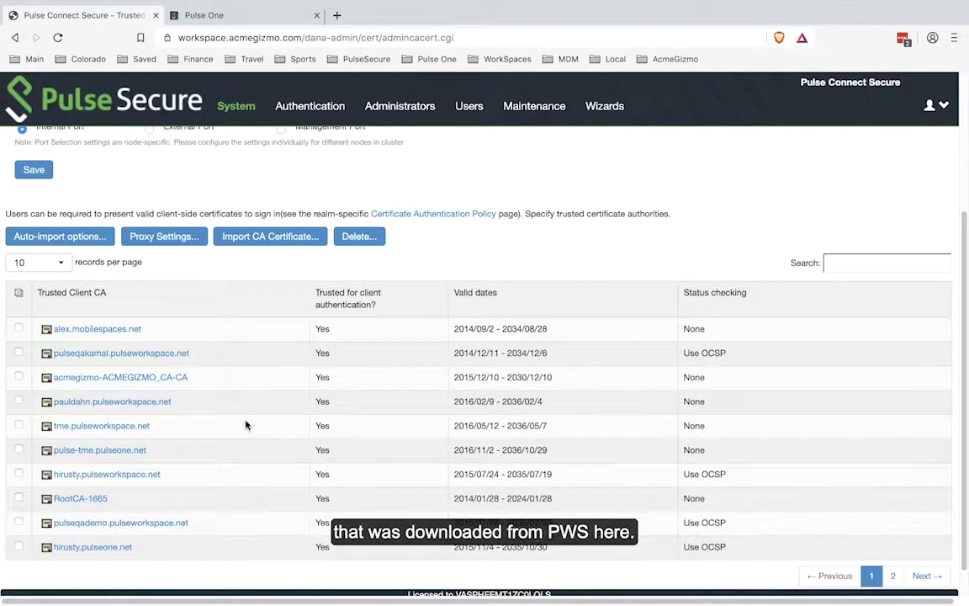
# - Glance at Pulse One, then return to the Trusted Client CAs list via the breadcrumb
pyautogui.click(233, 17)
pyautogui.click(49, 15)
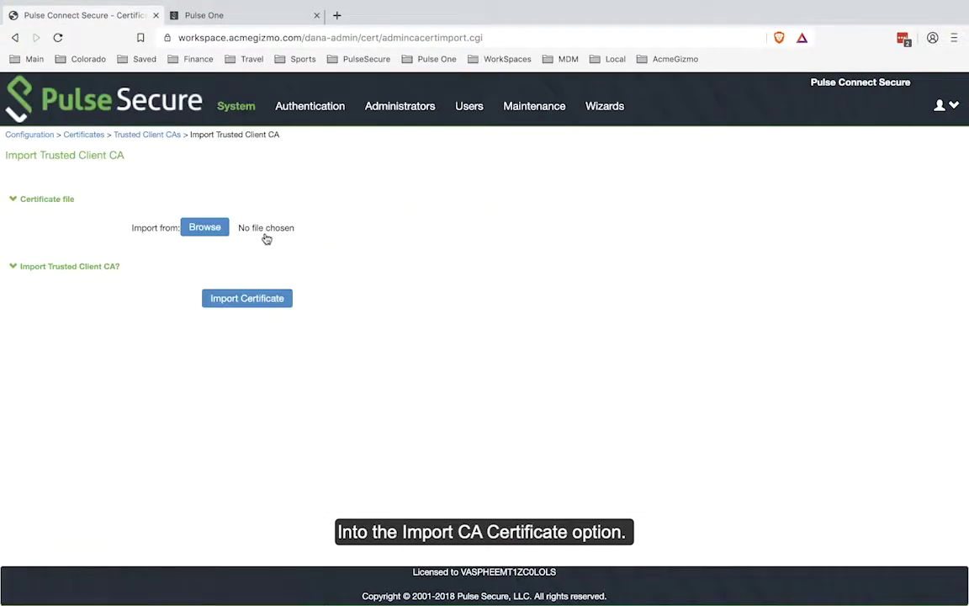
pyautogui.click(142, 135)
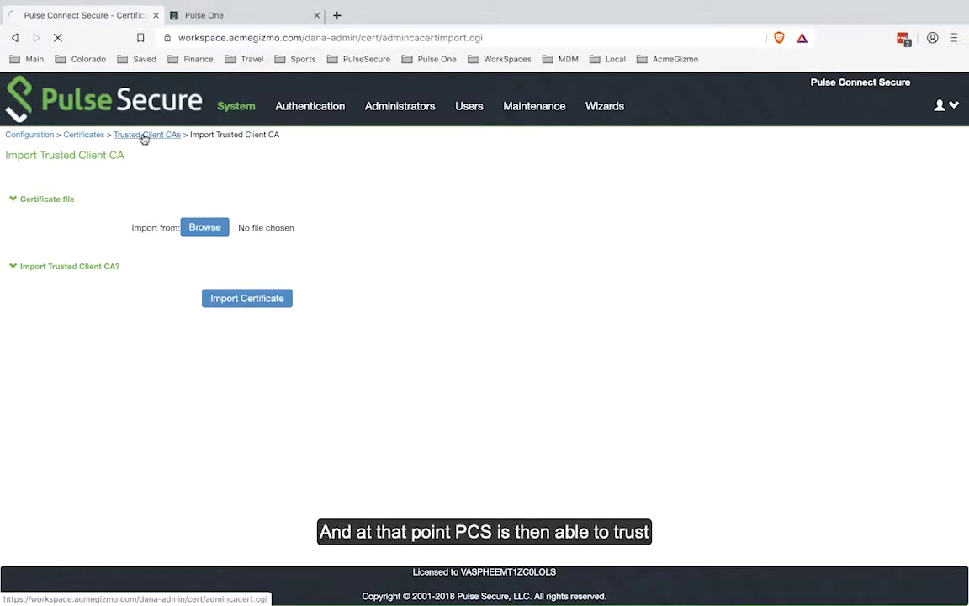
pyautogui.scroll(-3, 199, 255)
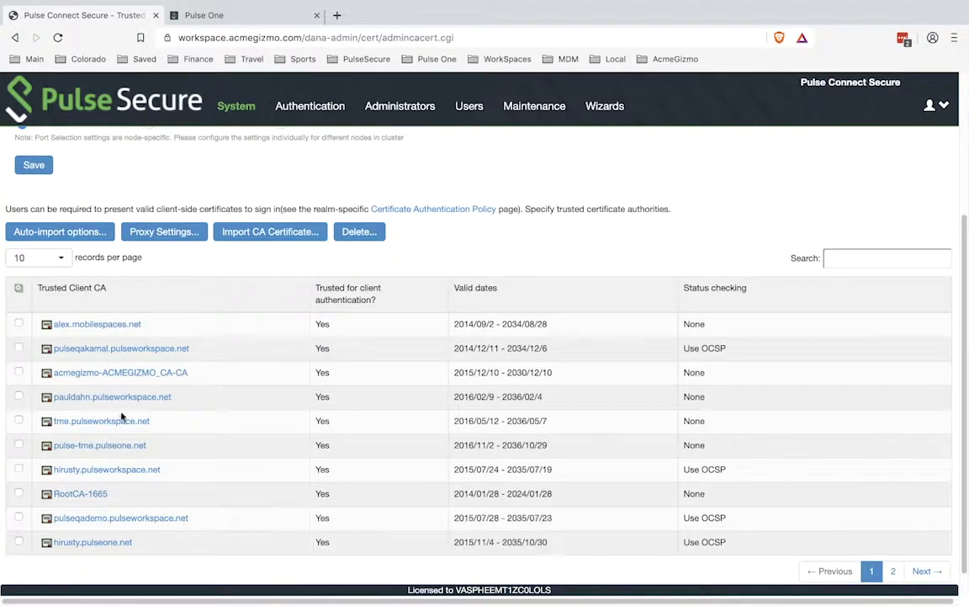
# - Match the pulse-tme.pulseone.net CA name against the Pulse One host, then open Auth. Servers
pyautogui.click(98, 445)
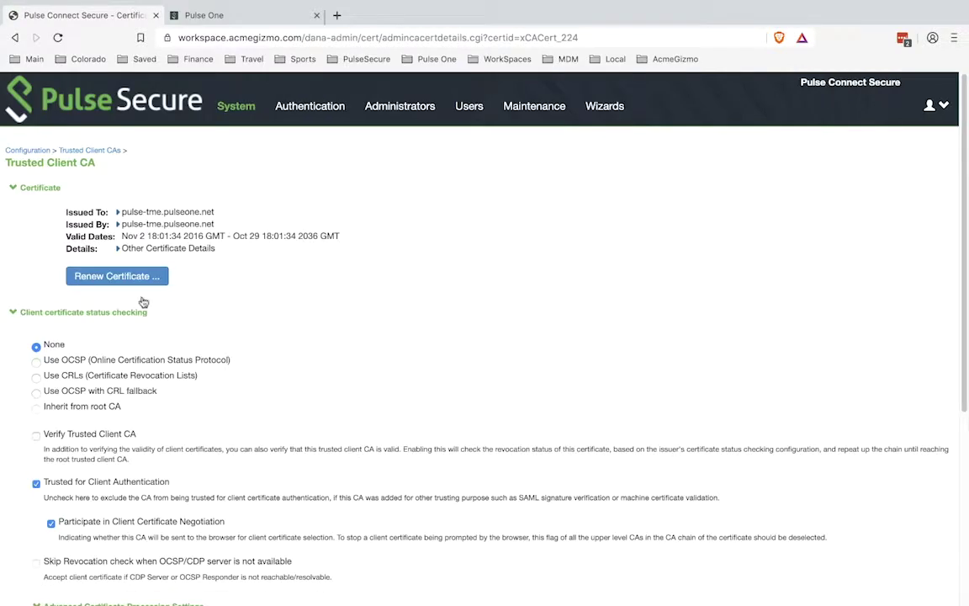
pyautogui.moveTo(120, 212)
pyautogui.mouseDown()
pyautogui.moveTo(223, 223)
pyautogui.moveTo(219, 213)
pyautogui.mouseUp()
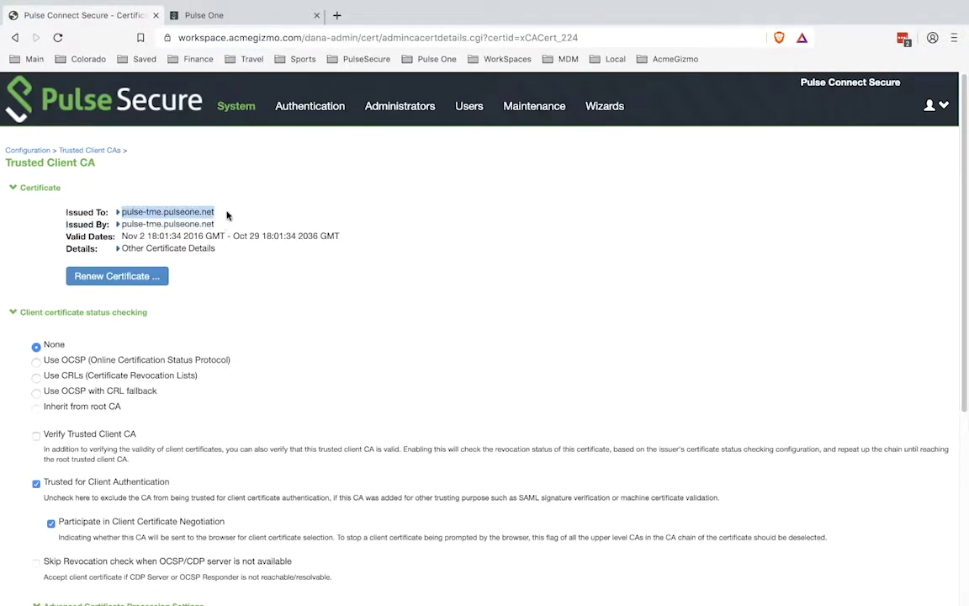
pyautogui.click(270, 17)
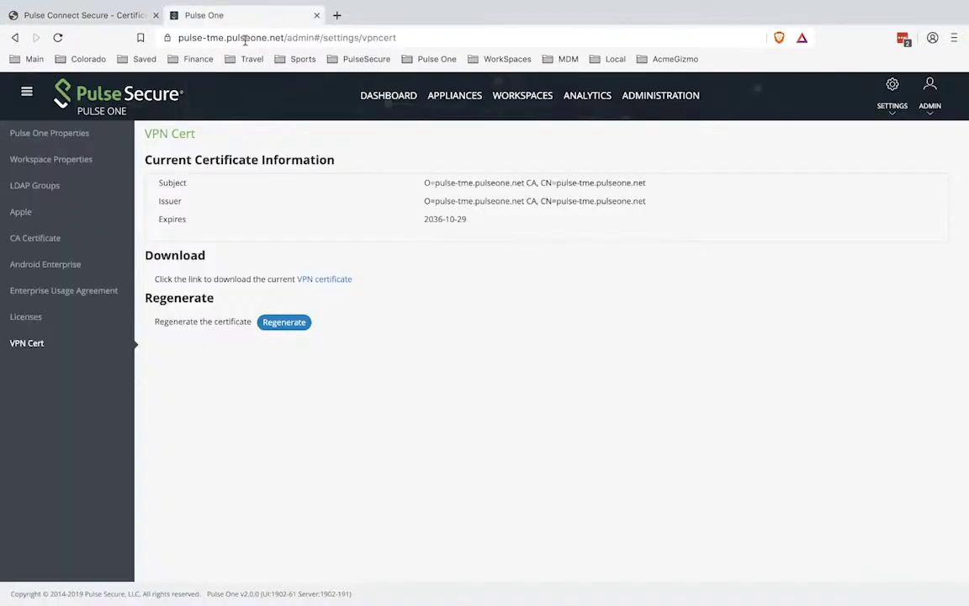
pyautogui.moveTo(177, 38); pyautogui.dragTo(289, 39)
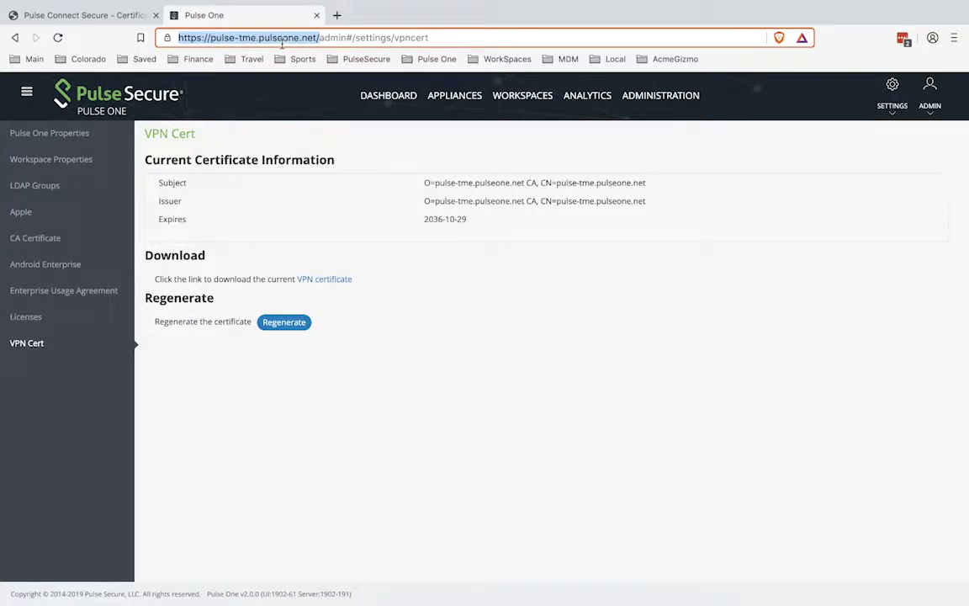
pyautogui.click(111, 16)
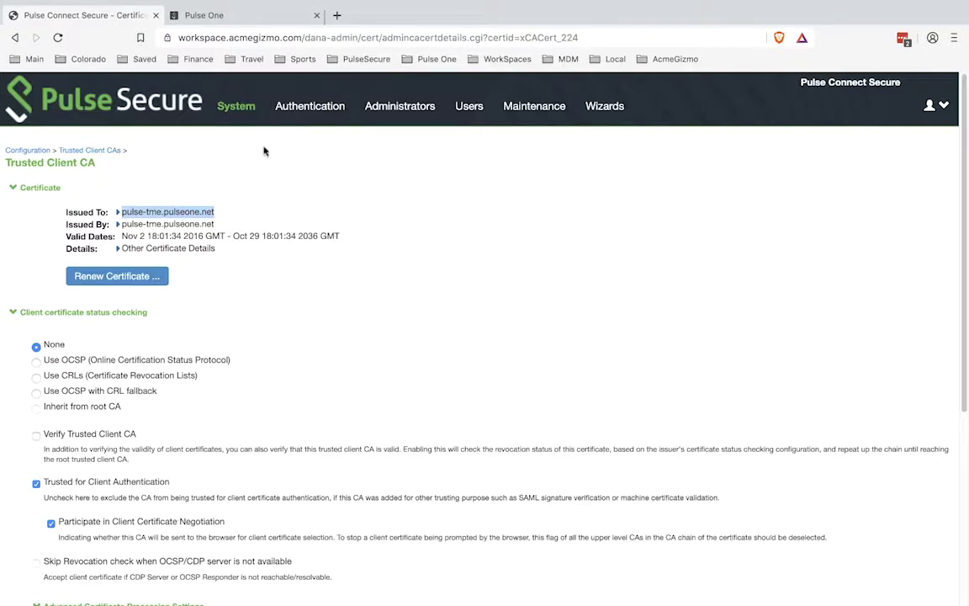
pyautogui.moveTo(310, 106)
pyautogui.click(308, 194)
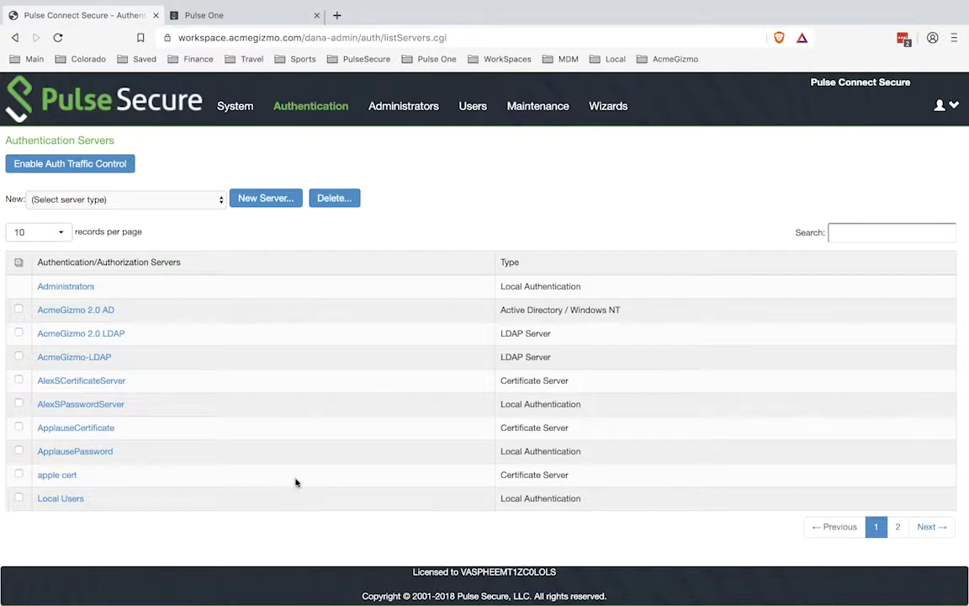
# - Add a Certificate Server named 'PWS Cert' using the default username template
pyautogui.click(273, 203)
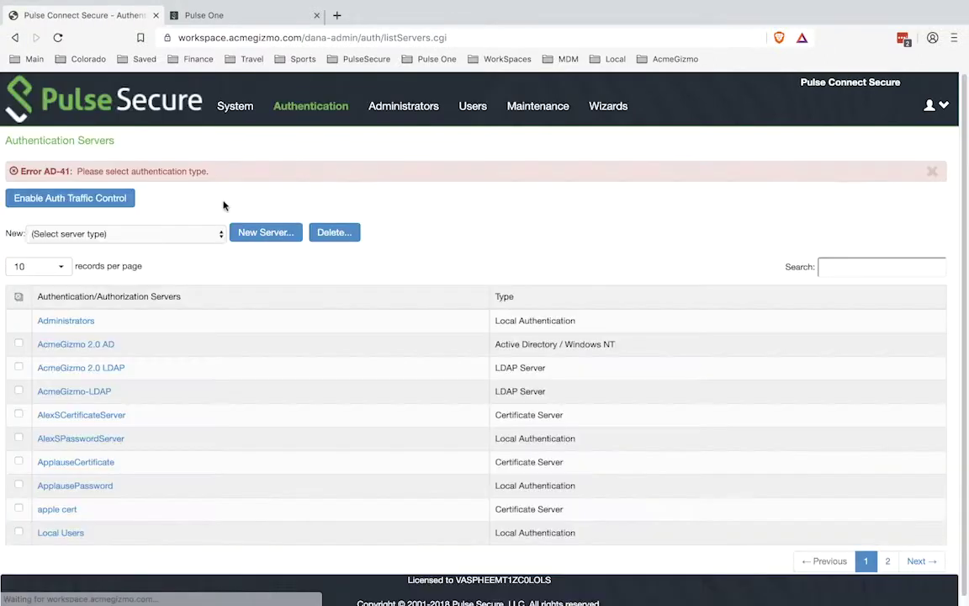
pyautogui.click(166, 236)
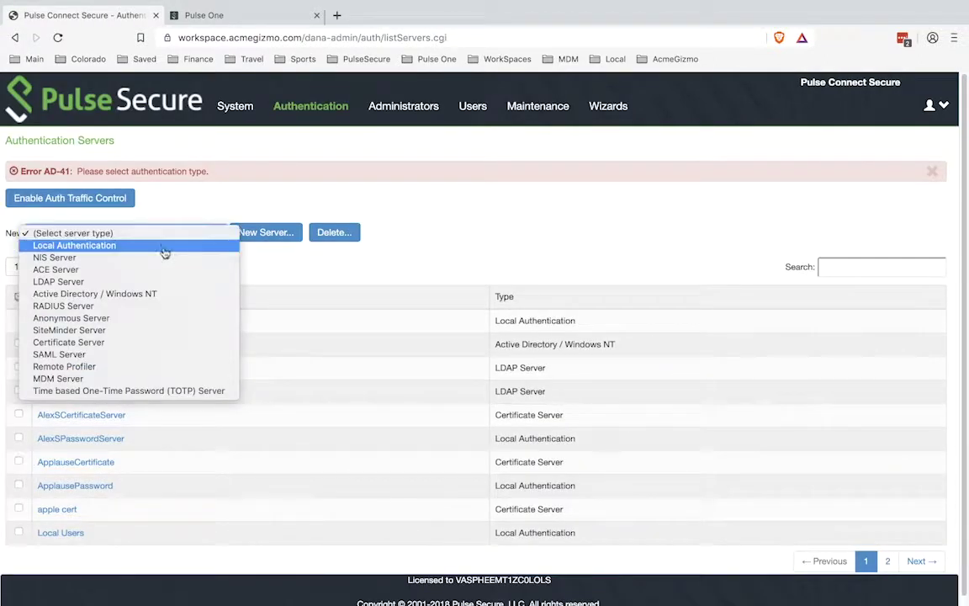
pyautogui.click(148, 342)
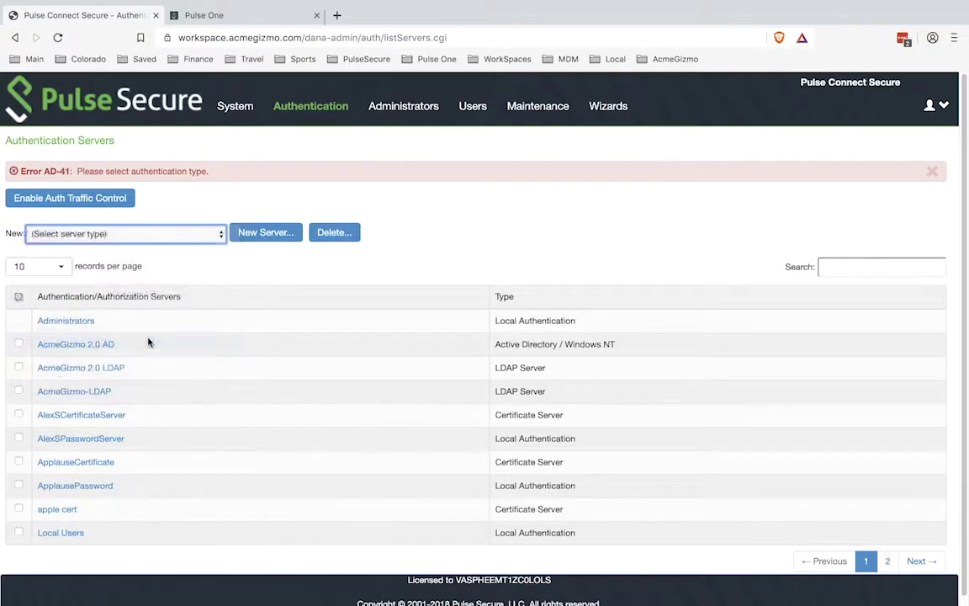
pyautogui.click(275, 236)
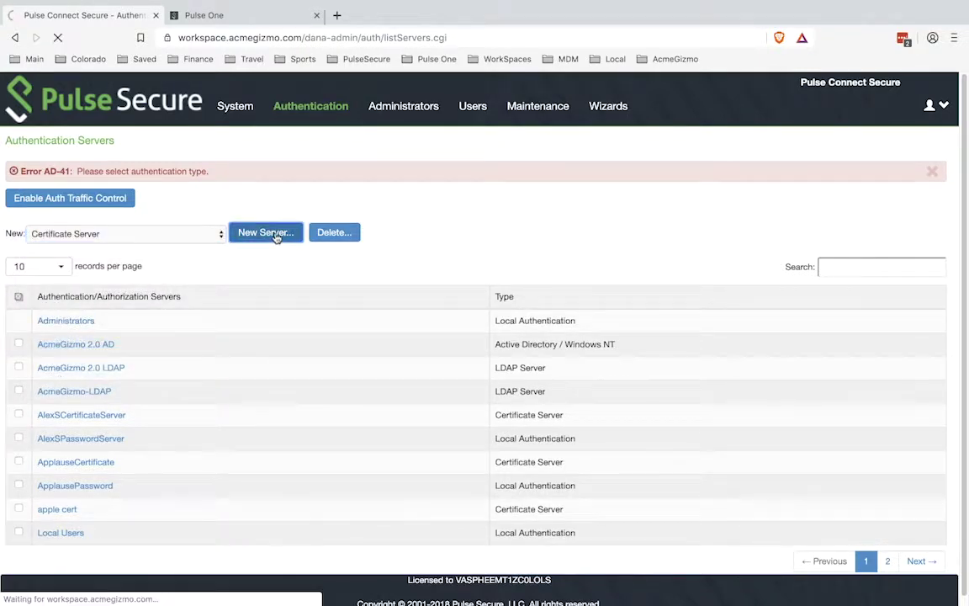
pyautogui.write('PWS')
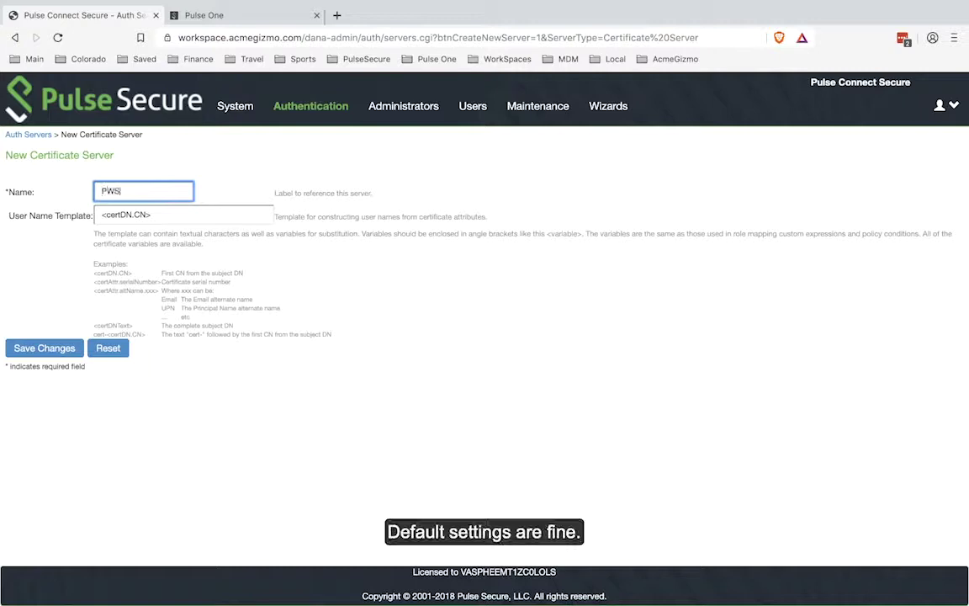
pyautogui.write(' Cert')
pyautogui.click(58, 349)
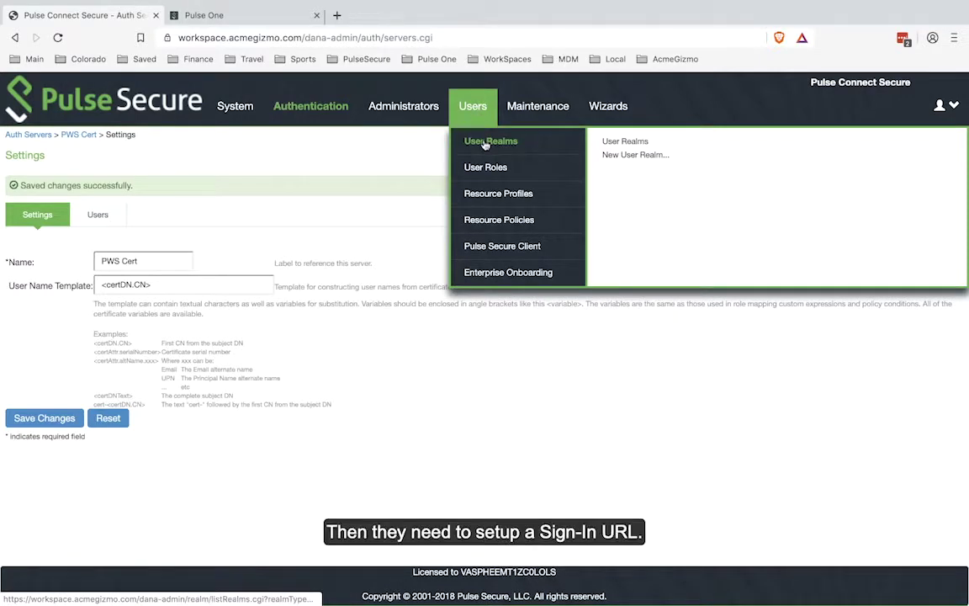
pyautogui.moveTo(308, 106)
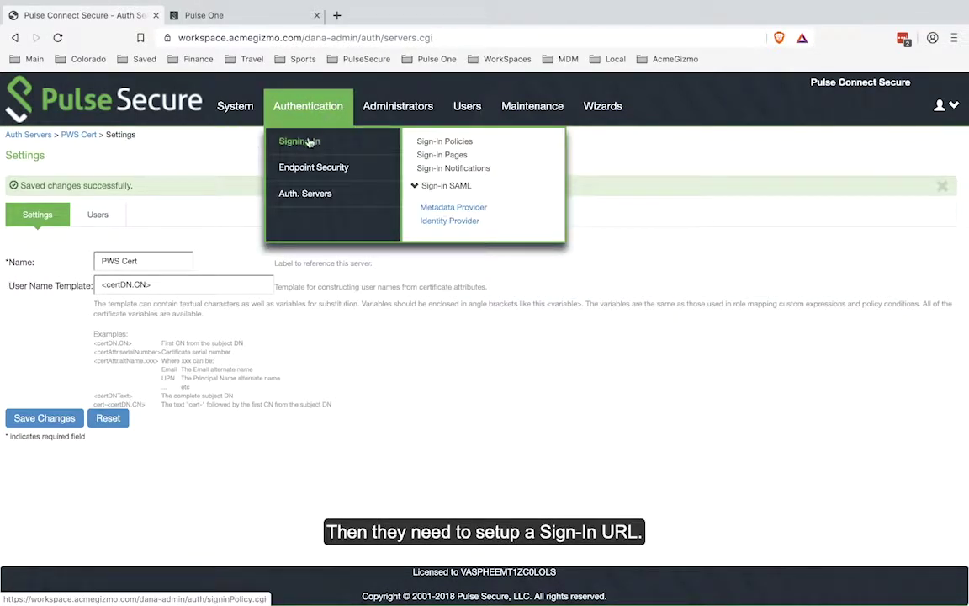
# - Open Sign-in Policies and scroll to the */cert/ URL mapped to the CertAuth realm
pyautogui.click(307, 142)
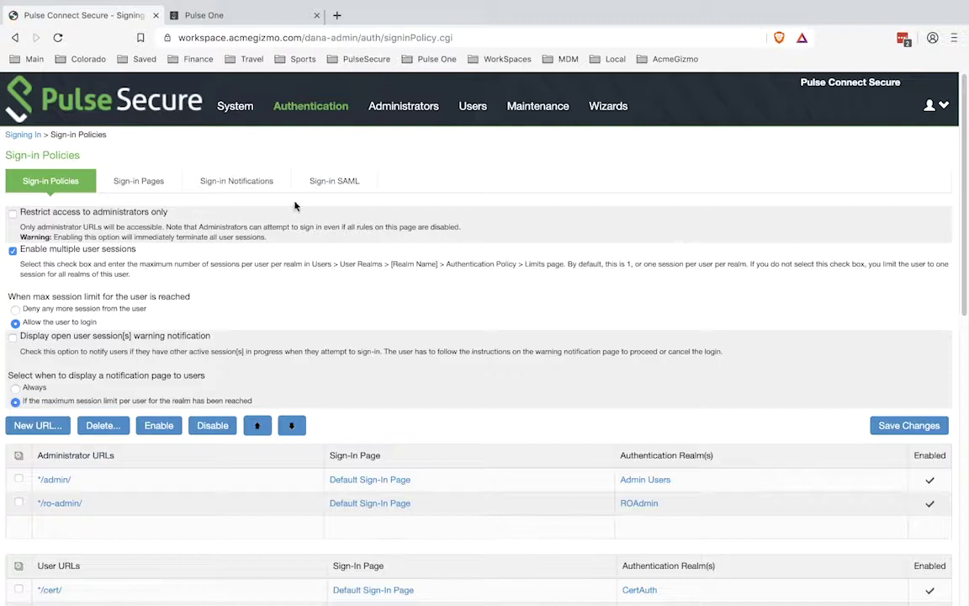
pyautogui.scroll(-3, 294, 205)
pyautogui.scroll(-1, 295, 204)
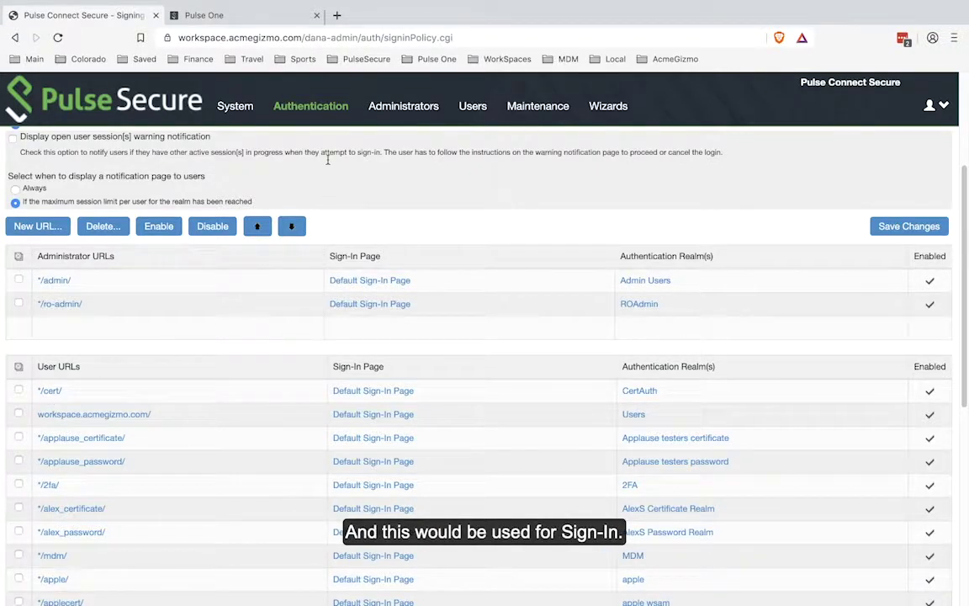
pyautogui.moveTo(472, 105)
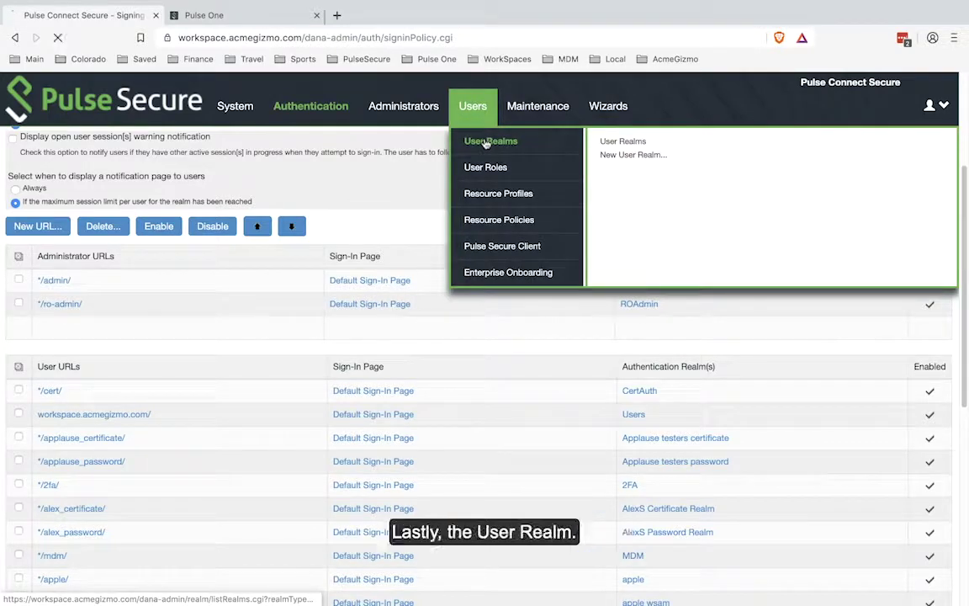
# - Open the Users role from rule 2 of the CertAuth realm's role mapping
pyautogui.click(484, 139)
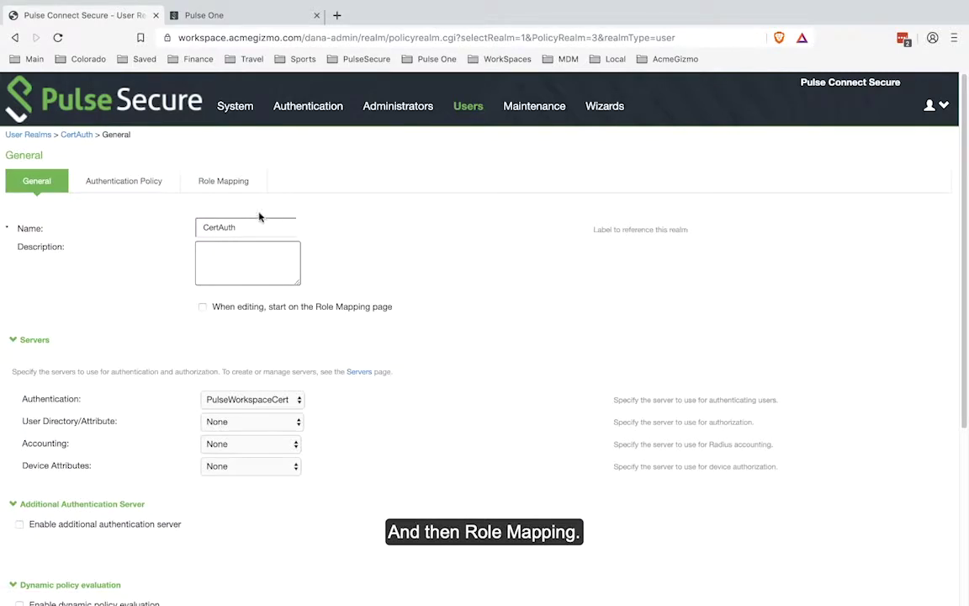
pyautogui.click(224, 181)
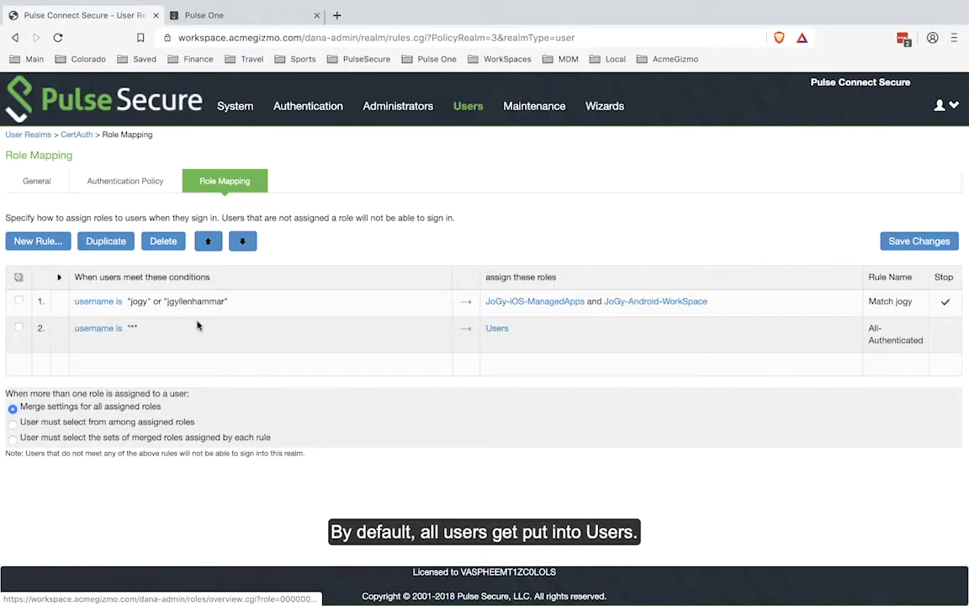
pyautogui.doubleClick(132, 327)
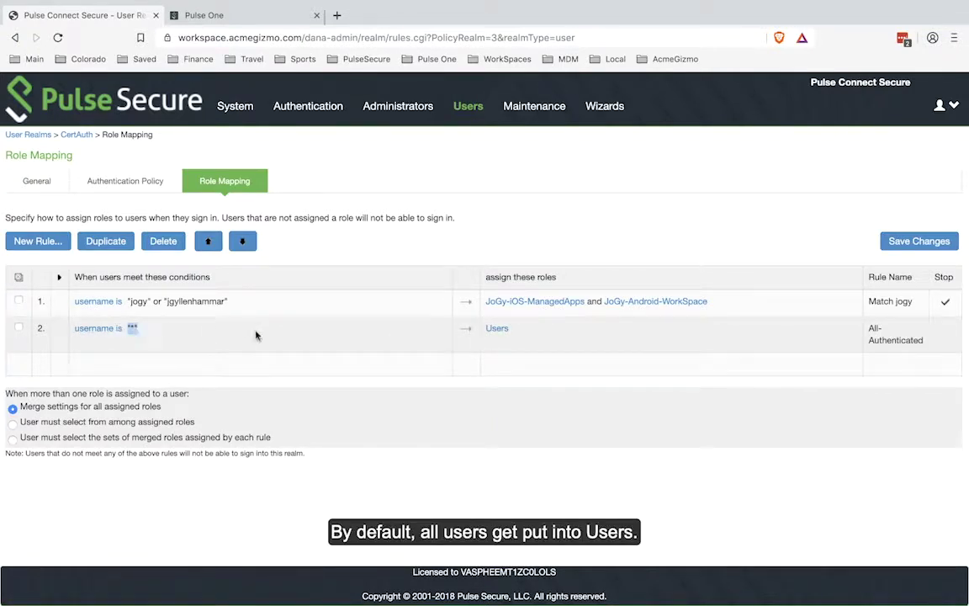
pyautogui.click(497, 328)
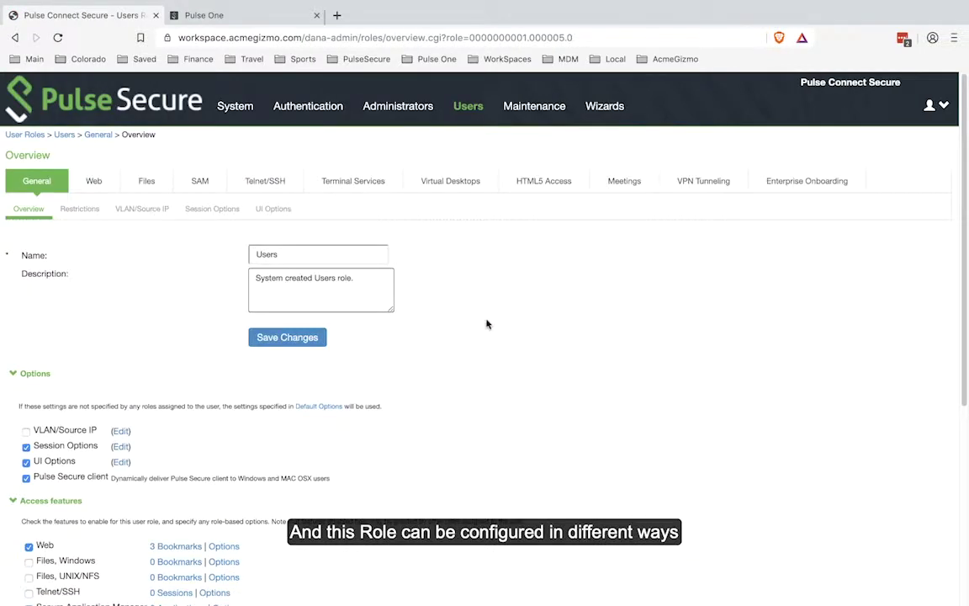
# - Show the Users role's Session Options: 2400-minute idle timeout and 6000-minute maximum session
pyautogui.scroll(-2, 109, 323)
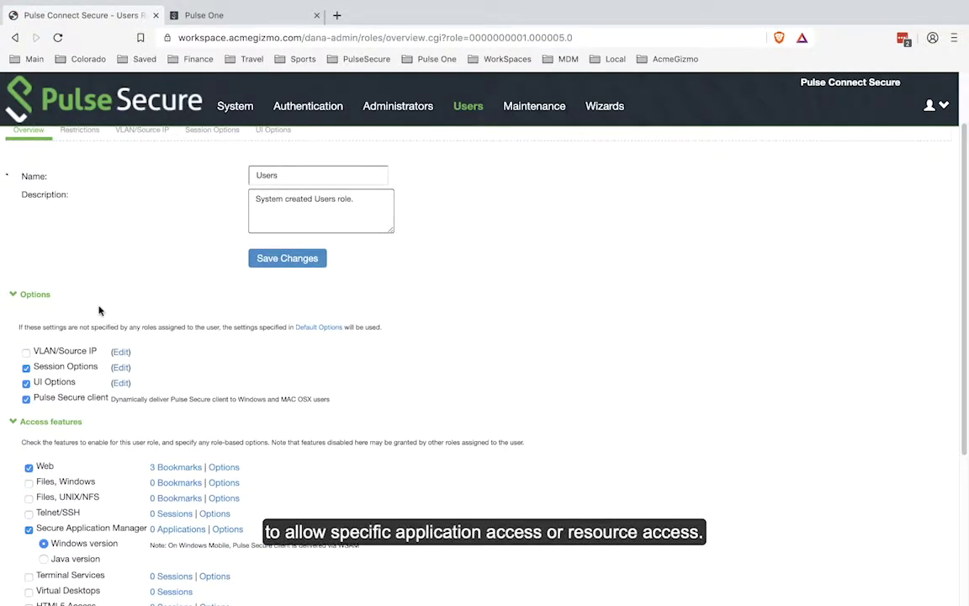
pyautogui.scroll(-2, 100, 318)
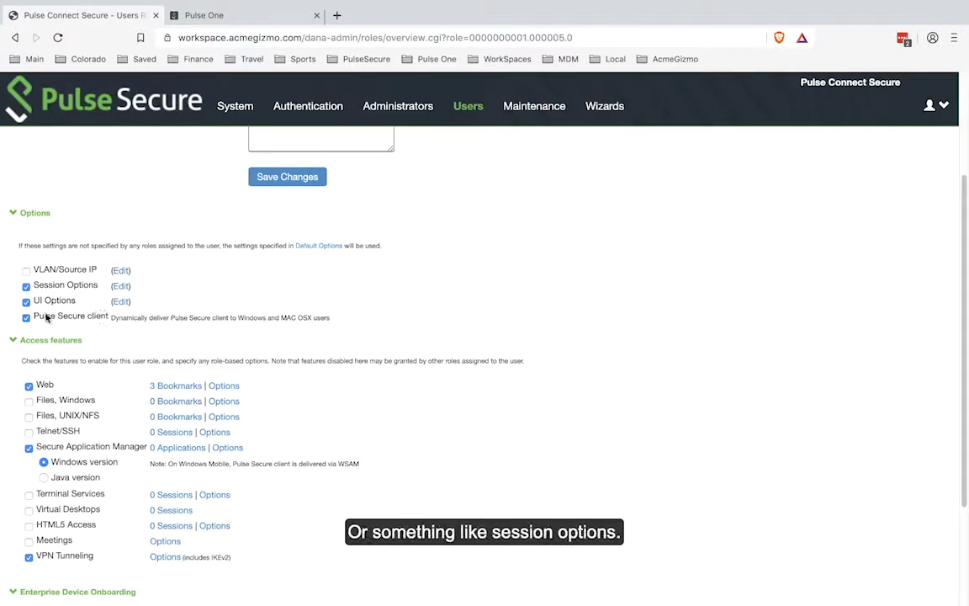
pyautogui.click(121, 286)
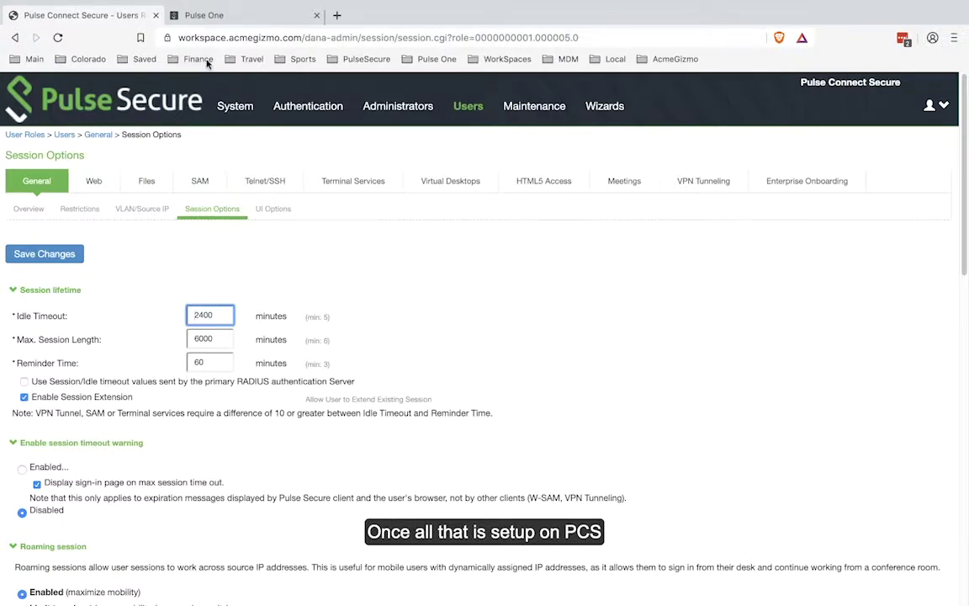
# - Expand VPN (17) in the Global policy's properties, showing connection name Acmegizmo and the VPN host
pyautogui.click(224, 18)
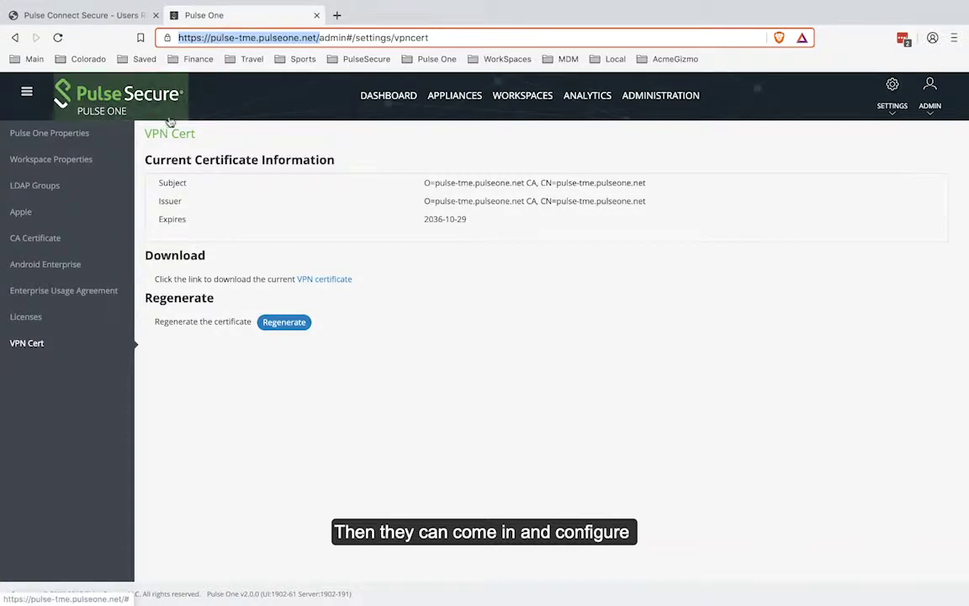
pyautogui.click(513, 106)
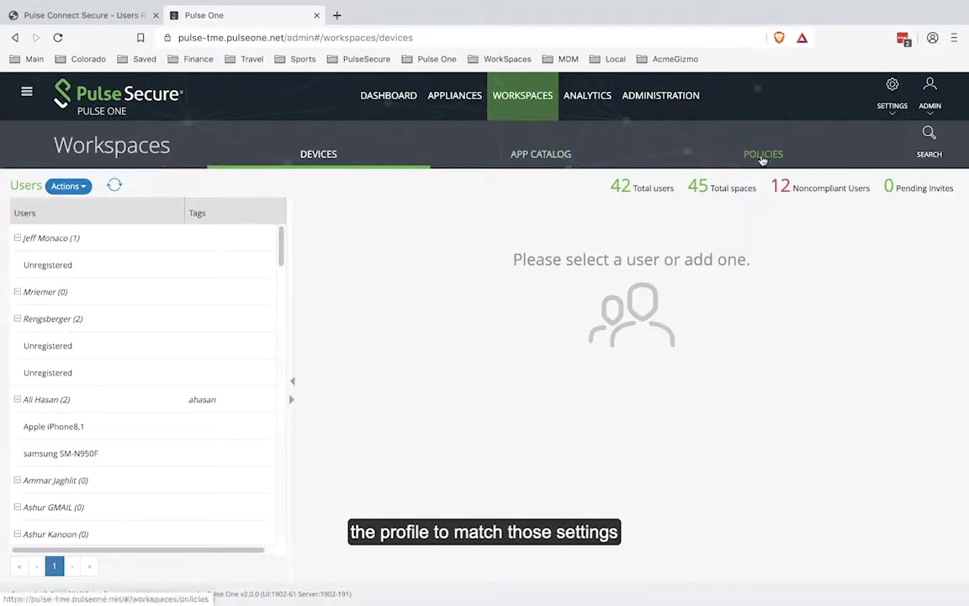
pyautogui.click(762, 156)
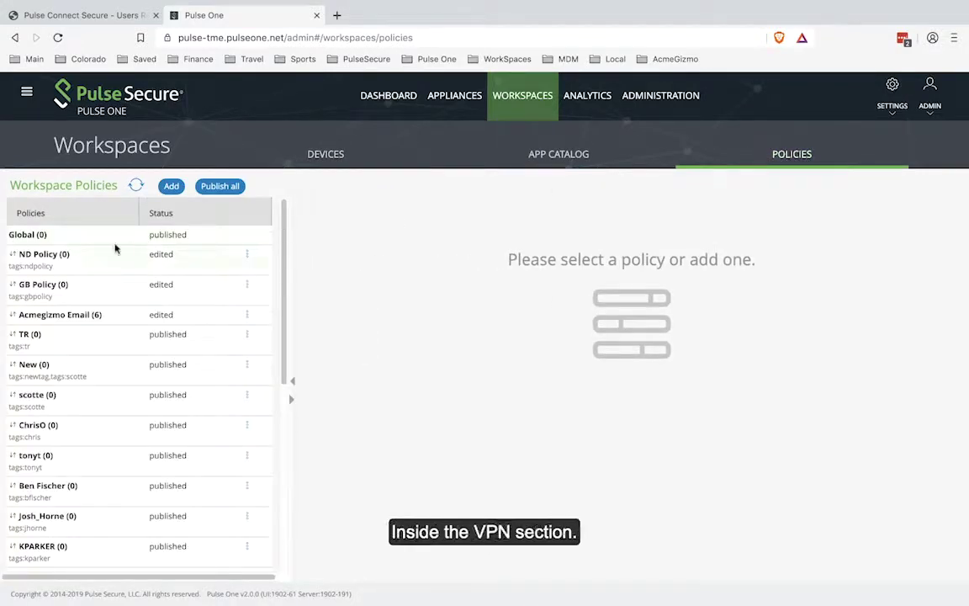
pyautogui.click(100, 239)
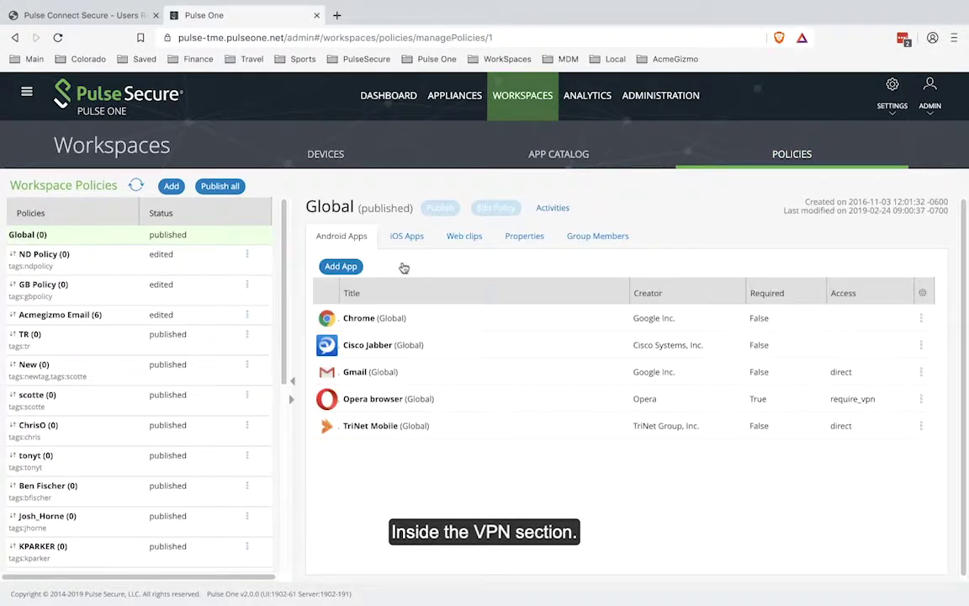
pyautogui.click(526, 240)
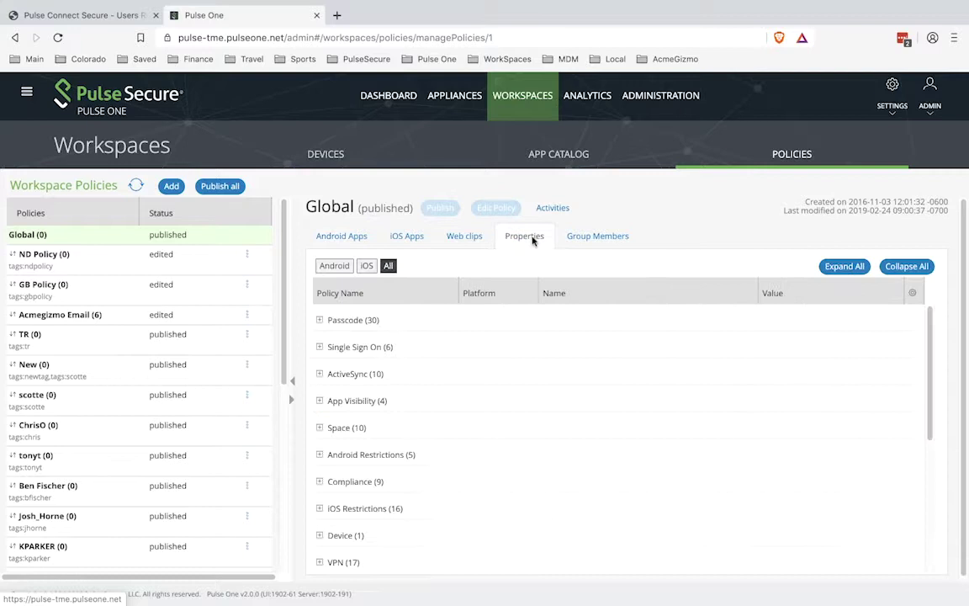
pyautogui.scroll(-1, 321, 518)
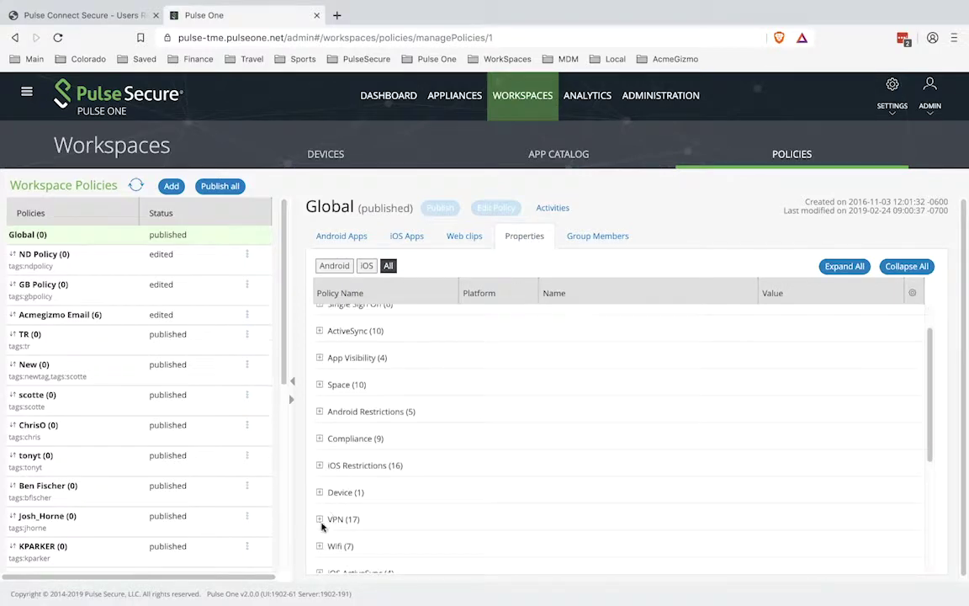
pyautogui.click(319, 519)
pyautogui.scroll(-4, 537, 499)
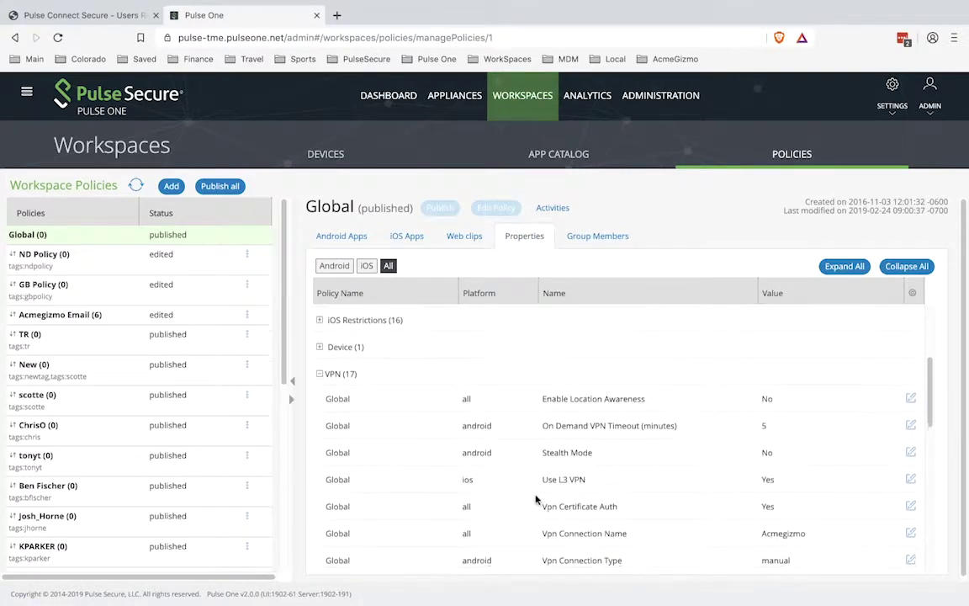
pyautogui.scroll(-2, 529, 501)
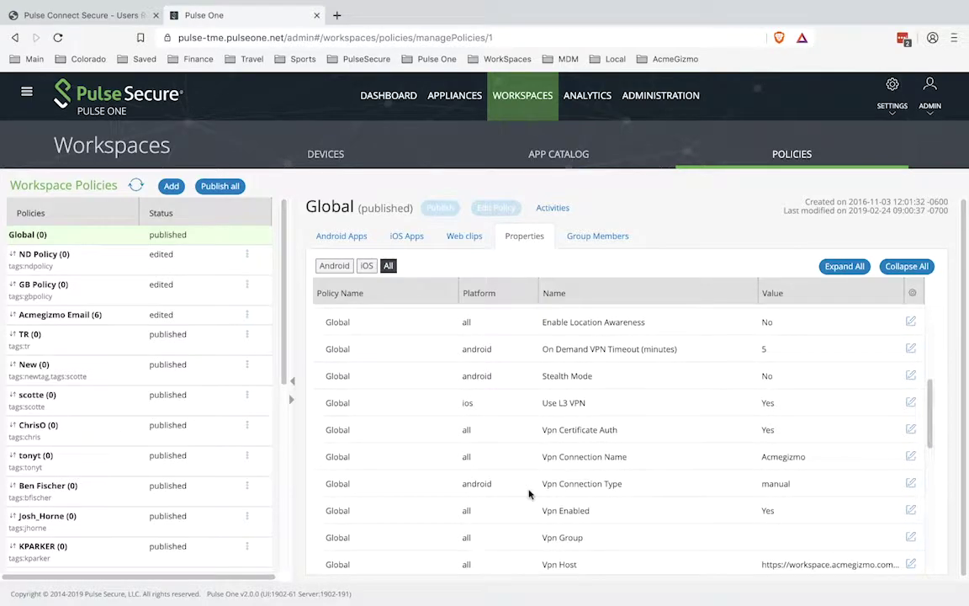
pyautogui.scroll(-1, 529, 494)
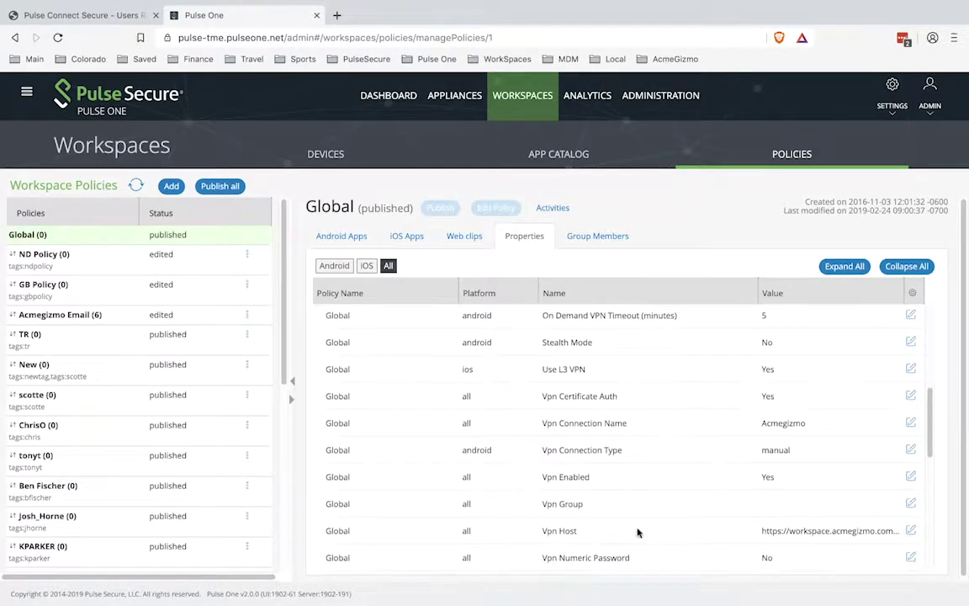
pyautogui.click(911, 530)
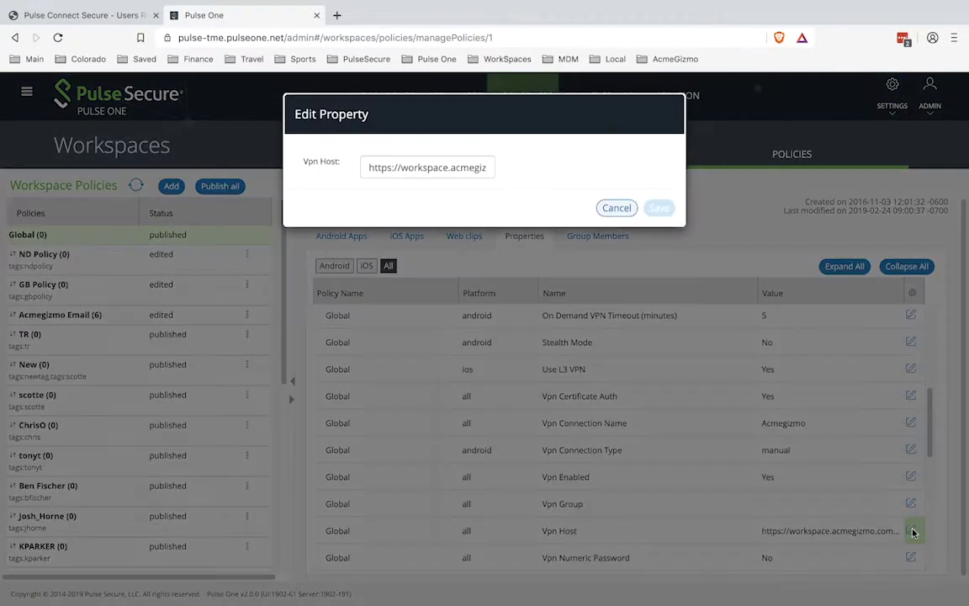
pyautogui.moveTo(367, 167); pyautogui.dragTo(512, 168)
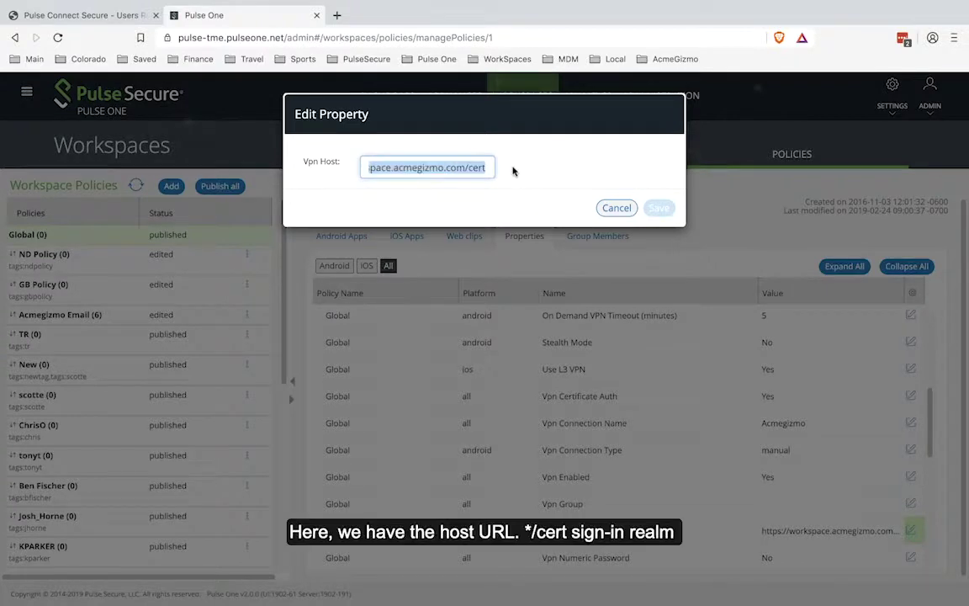
pyautogui.doubleClick(476, 167)
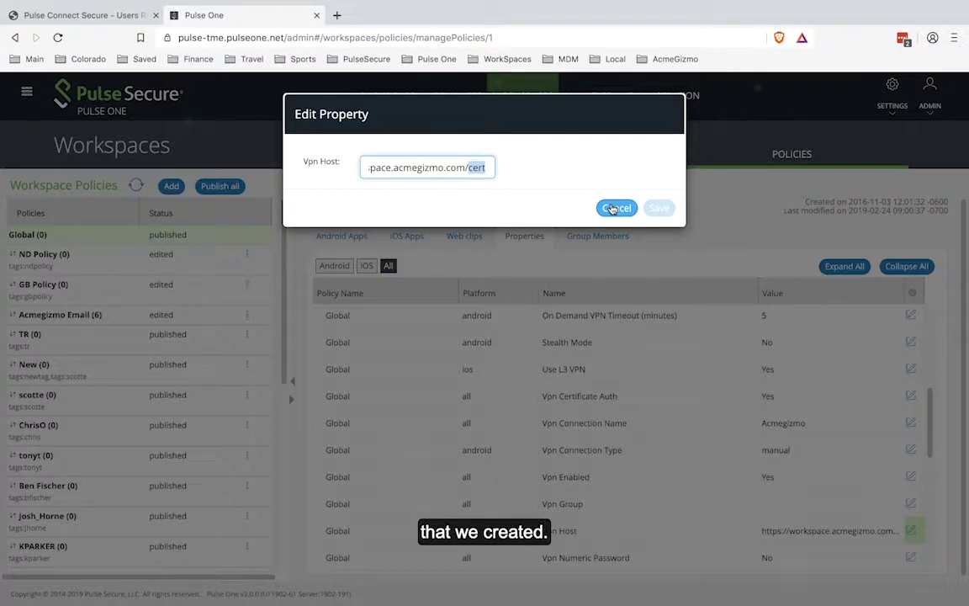
pyautogui.click(613, 208)
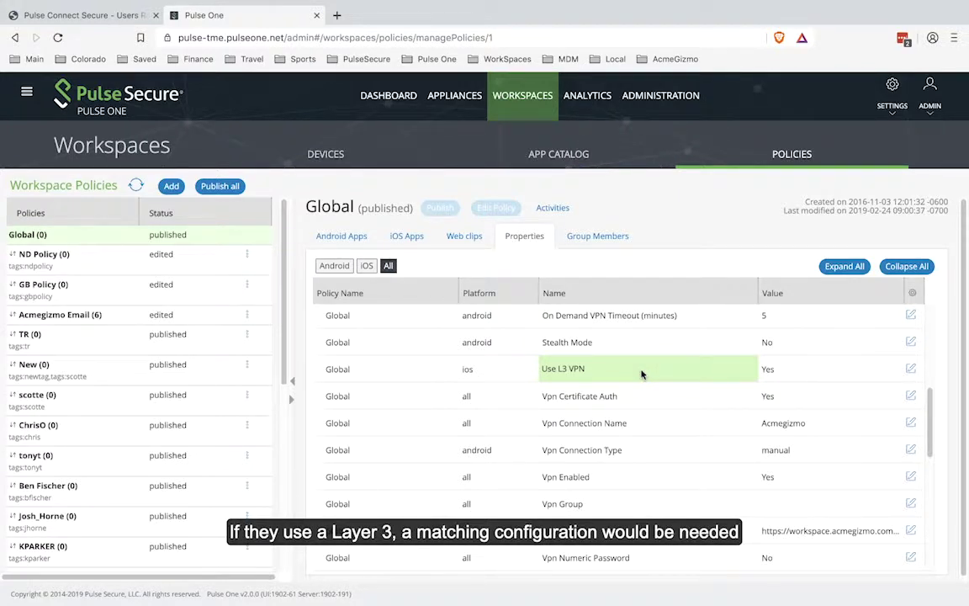
# - Show the Users role's VPN Tunneling Options: split tunneling disabled, route monitoring off
pyautogui.click(44, 15)
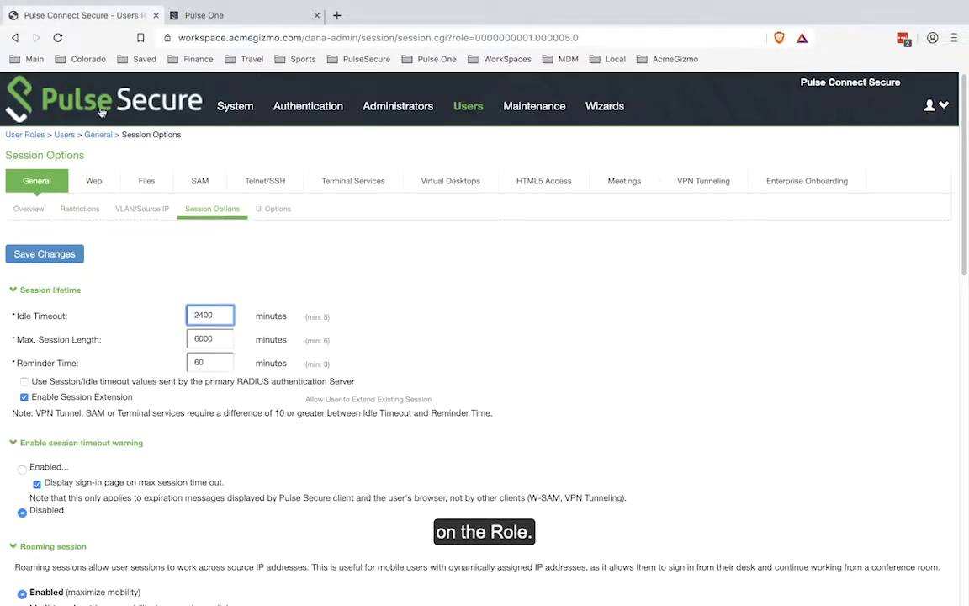
pyautogui.moveTo(467, 106)
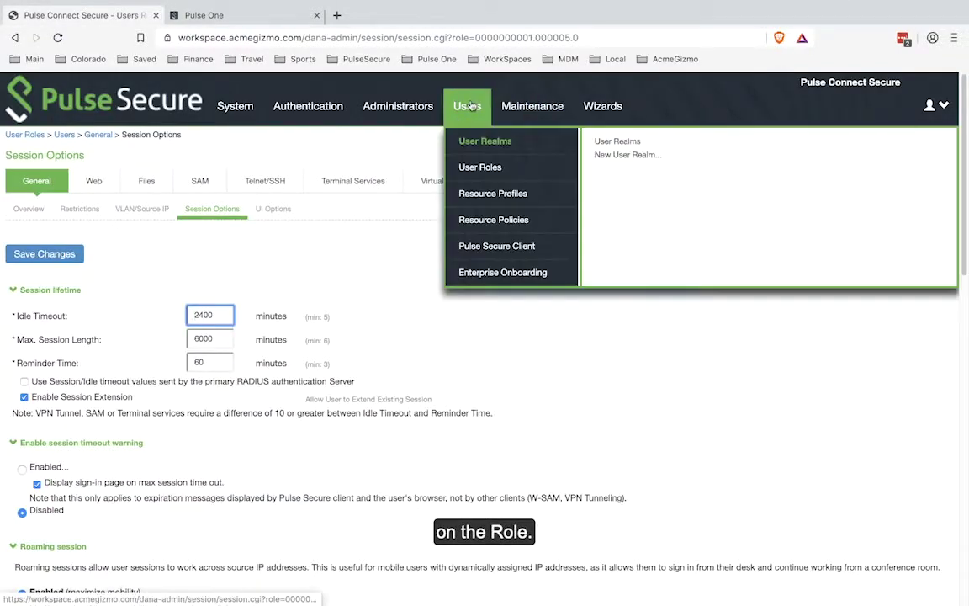
pyautogui.moveTo(481, 166)
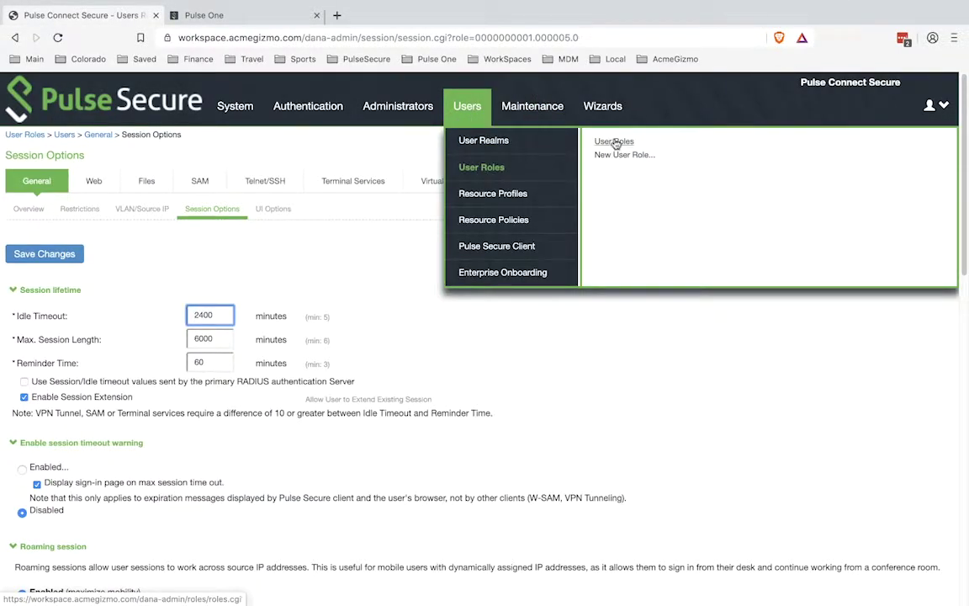
pyautogui.click(615, 142)
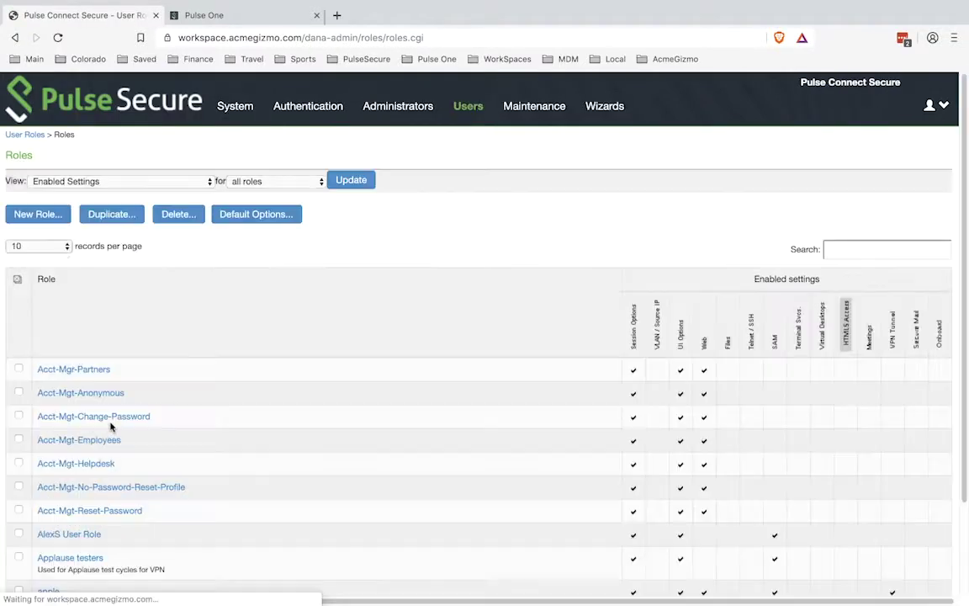
pyautogui.scroll(-2, 108, 437)
pyautogui.scroll(-2, 106, 449)
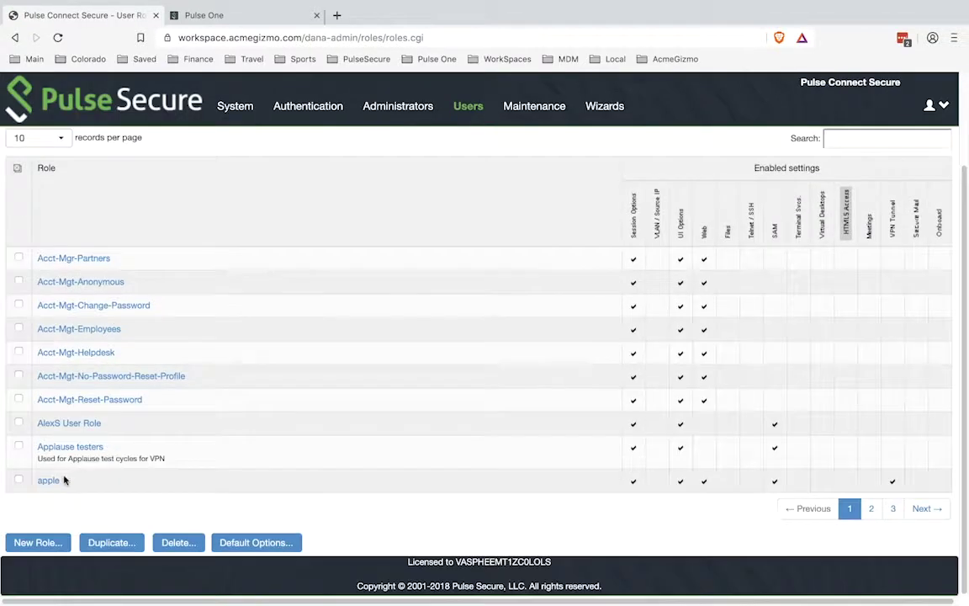
pyautogui.click(893, 508)
pyautogui.click(48, 412)
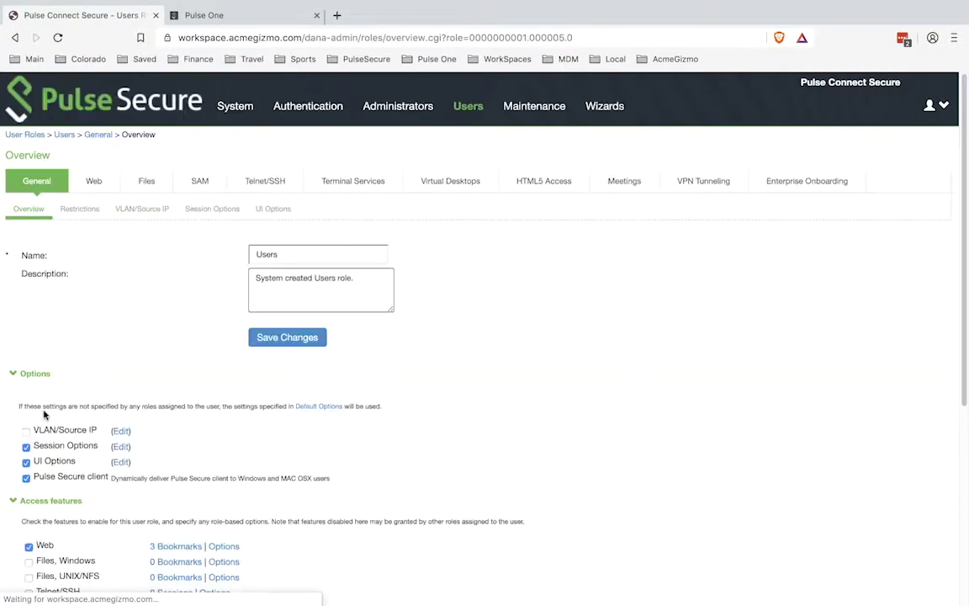
pyautogui.scroll(-5, 46, 414)
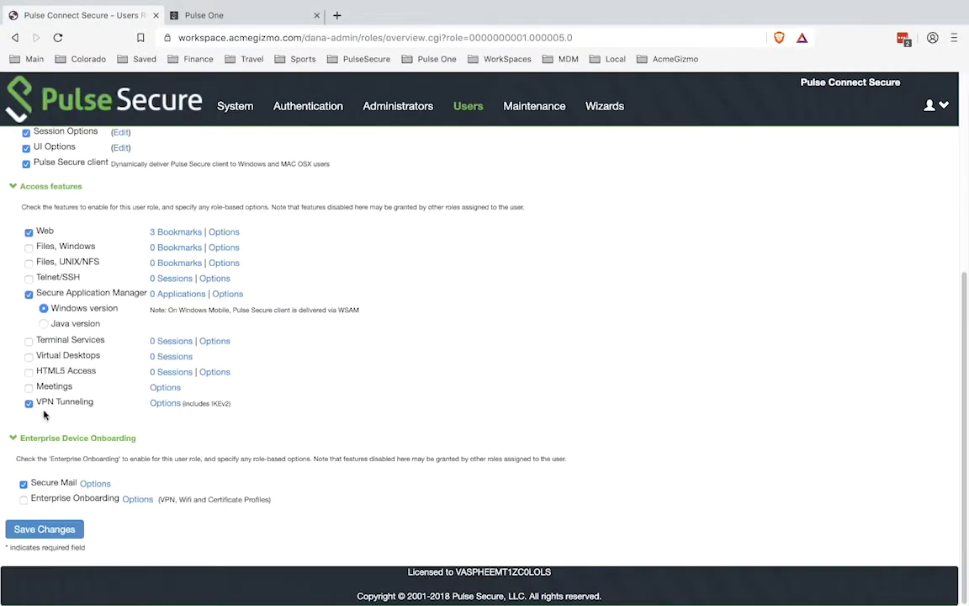
pyautogui.click(168, 405)
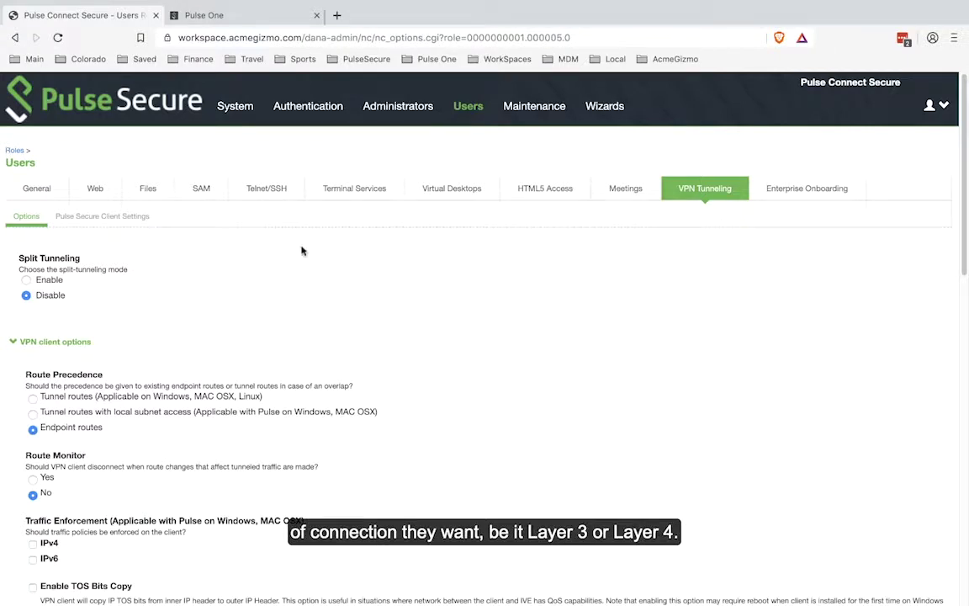
# - Scroll the Global policy's VPN properties to its iOS apps: Chrome and Opera Mini on per-app VPN
pyautogui.click(191, 17)
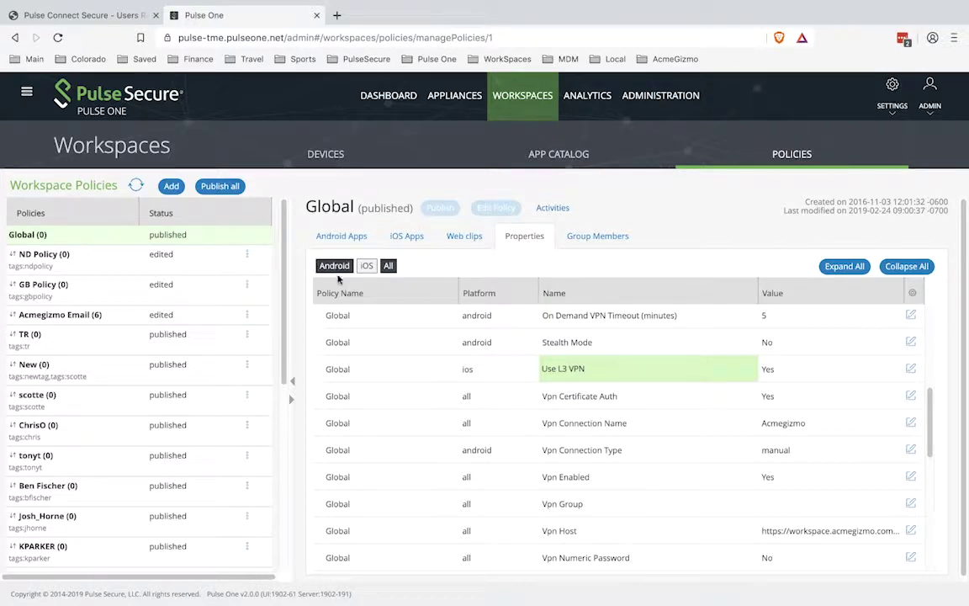
pyautogui.scroll(-1, 665, 390)
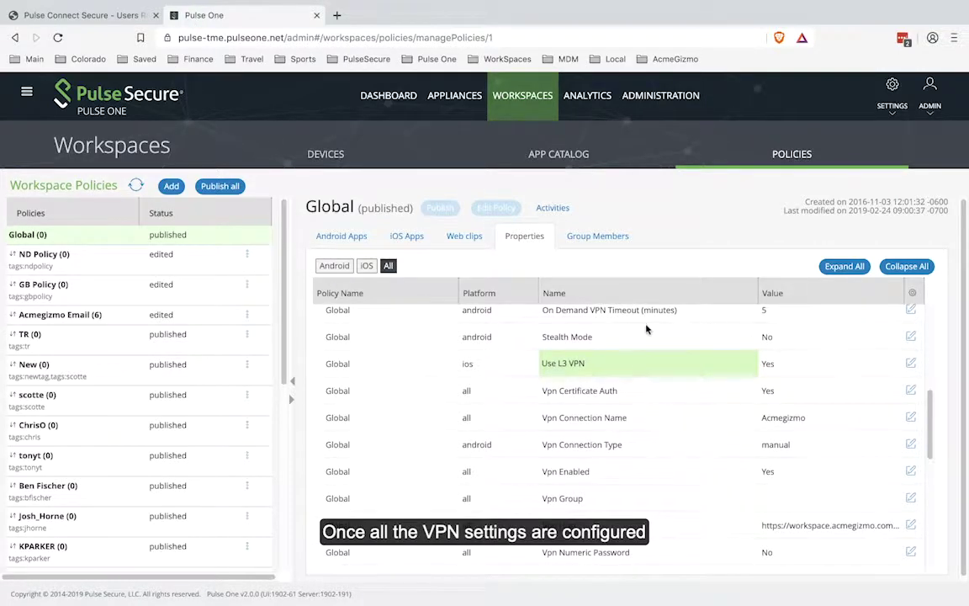
pyautogui.scroll(-2, 671, 471)
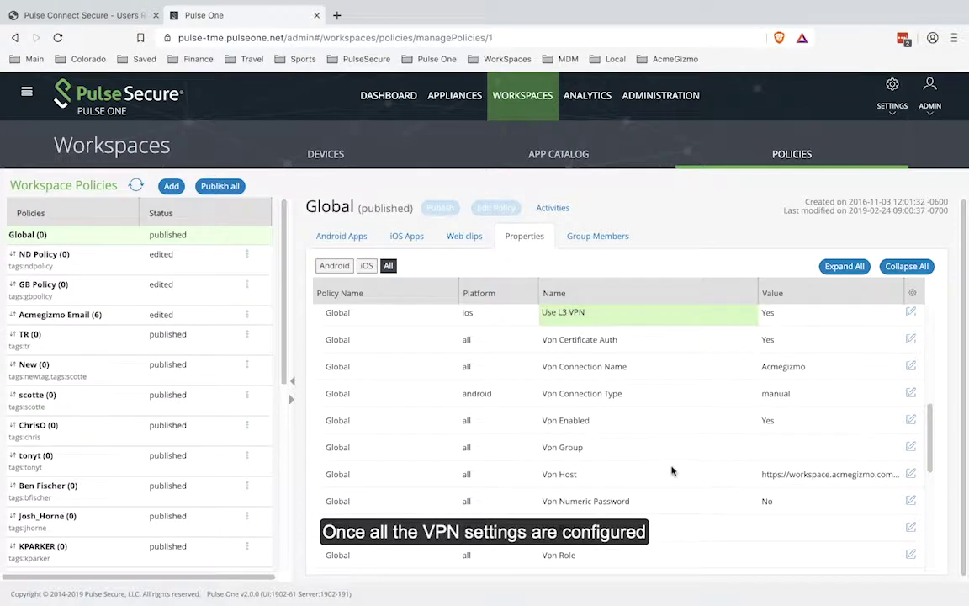
pyautogui.scroll(-3, 672, 471)
pyautogui.scroll(-1, 671, 471)
pyautogui.scroll(-1, 671, 471)
pyautogui.scroll(-1, 671, 471)
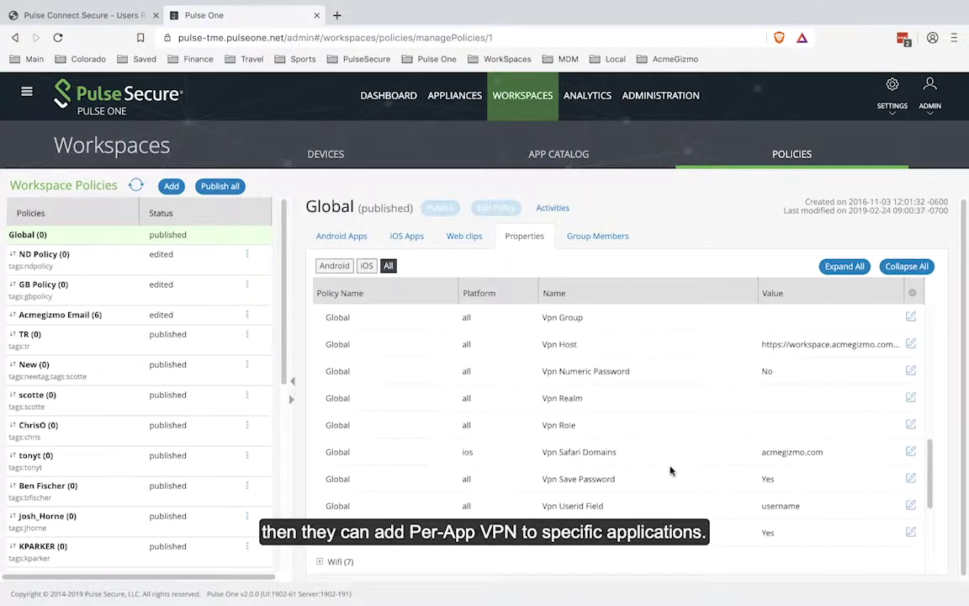
# - Check that Opera Mini's app rule in the Global policy has Per app VPN network access, then cancel
pyautogui.click(556, 155)
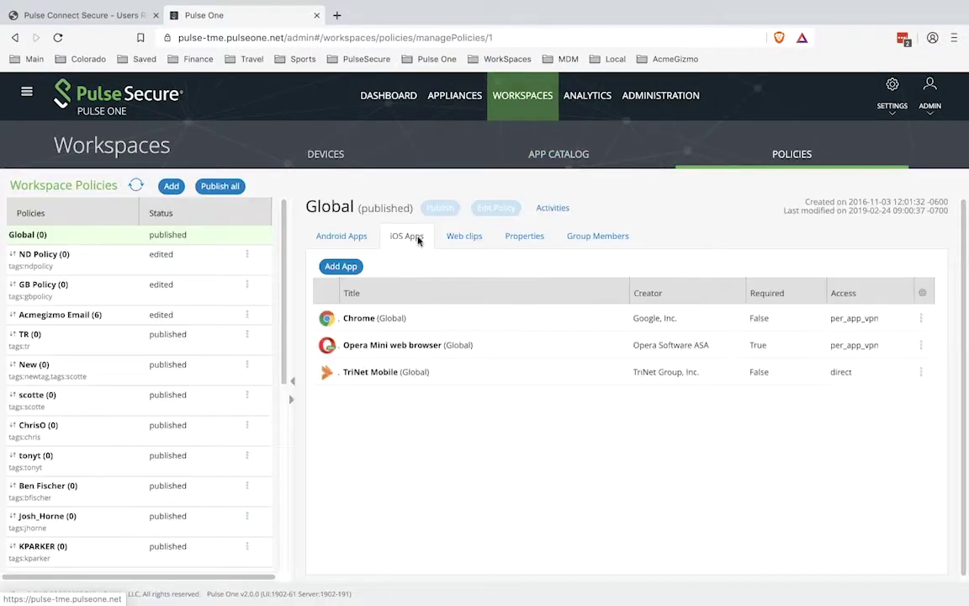
pyautogui.click(923, 345)
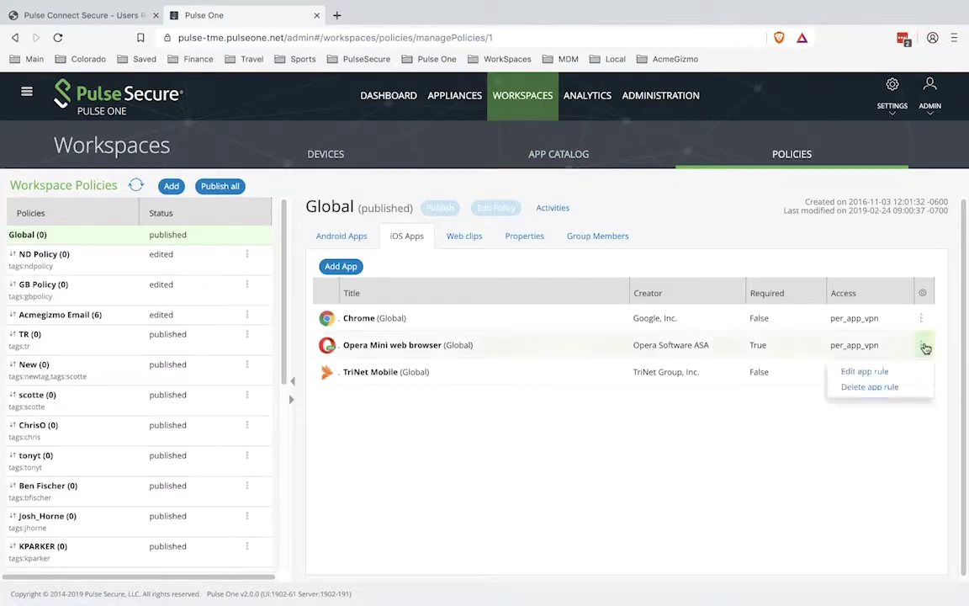
pyautogui.click(882, 374)
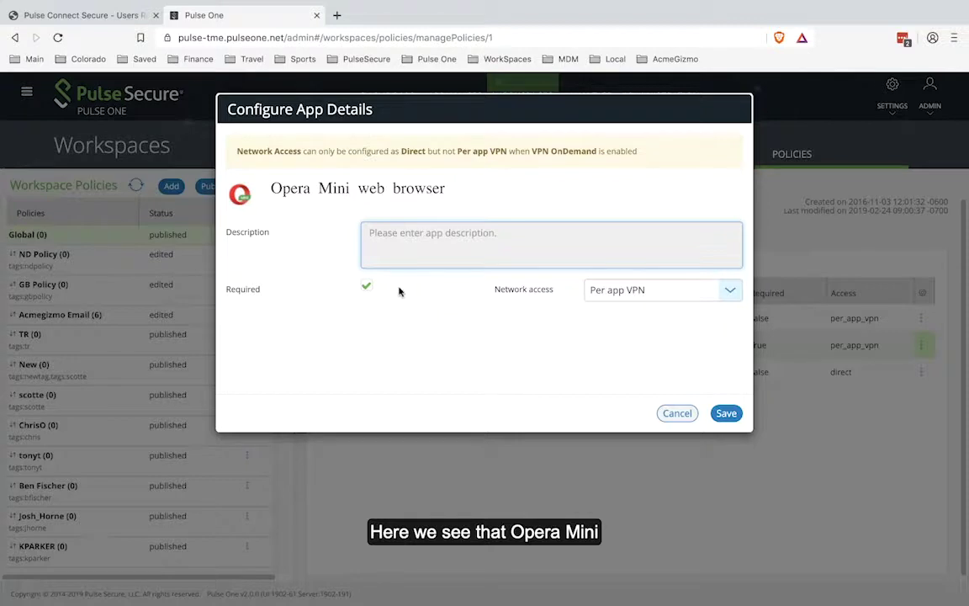
pyautogui.moveTo(366, 287)
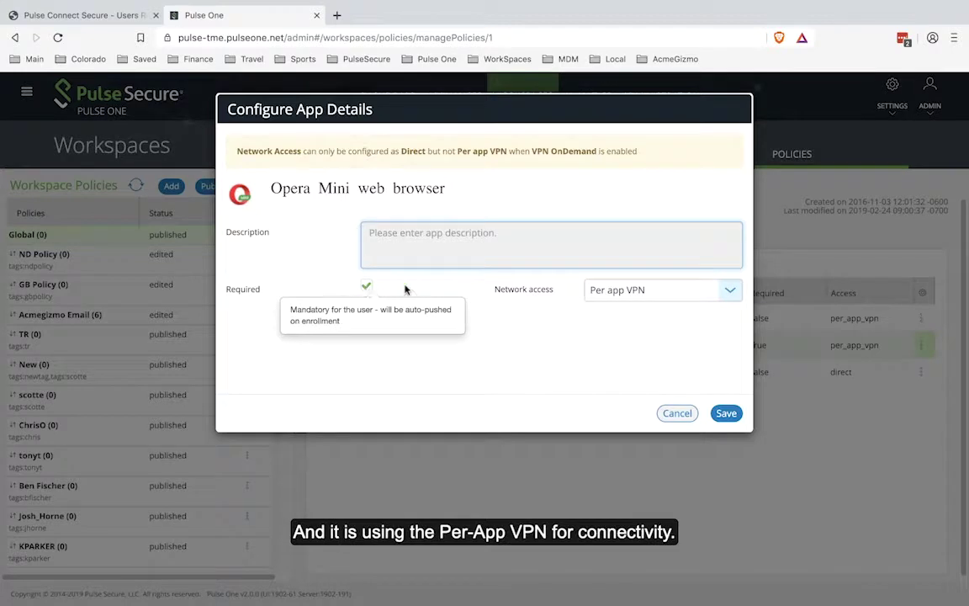
pyautogui.click(652, 290)
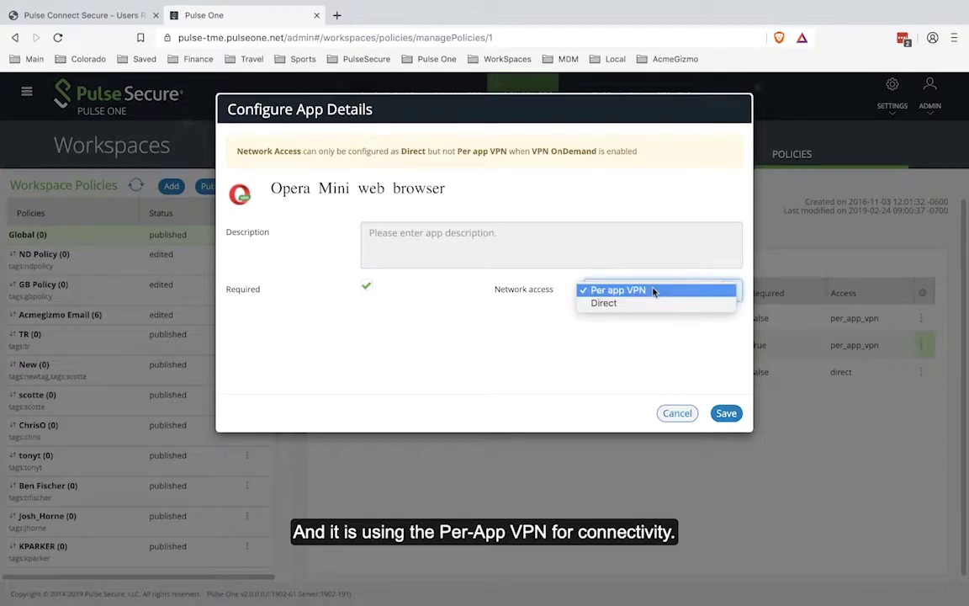
pyautogui.click(652, 290)
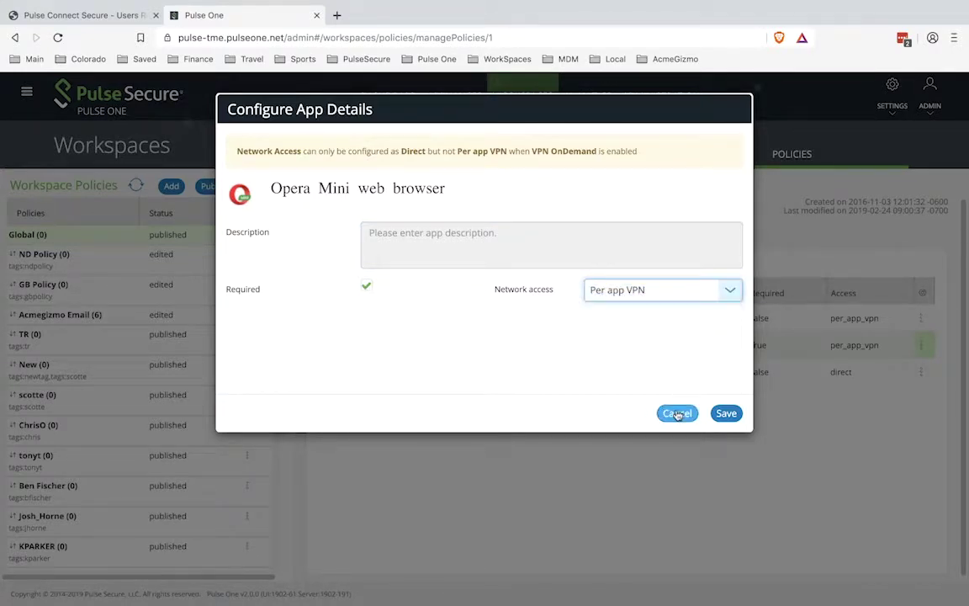
pyautogui.click(678, 413)
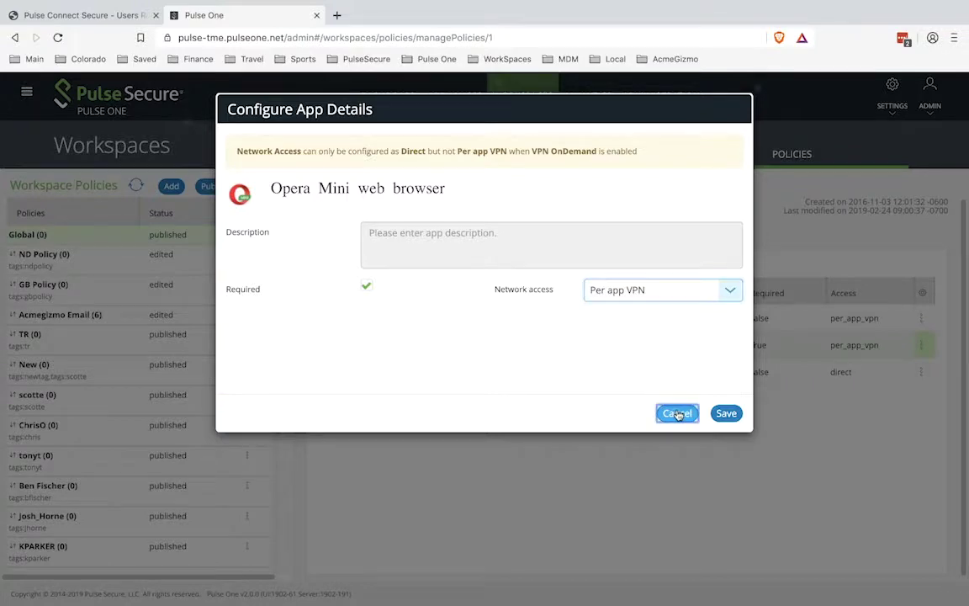